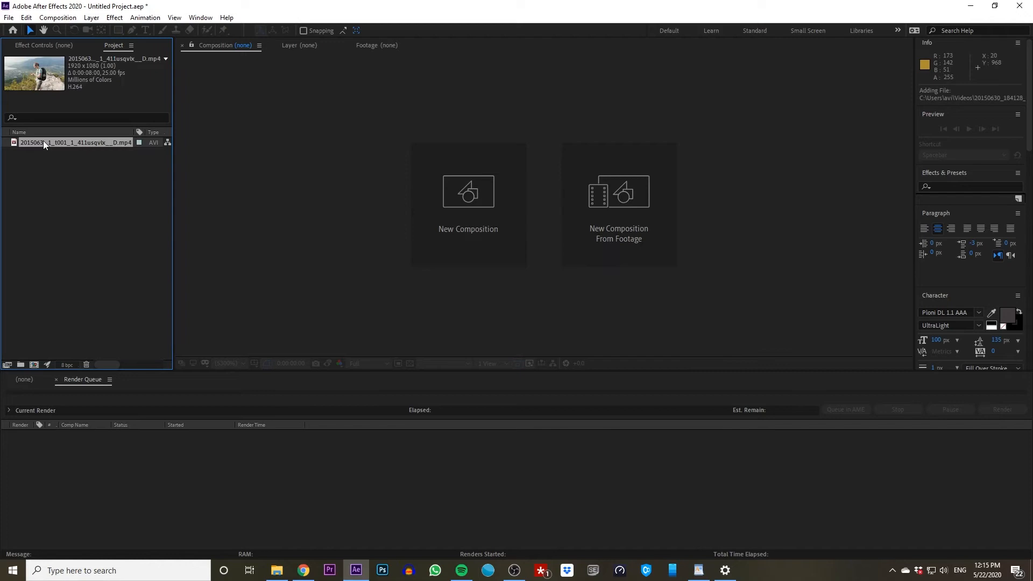
Step: Rename the imported footage as girl in park and create a composition from it
{"action": "type", "text": "girl in"}
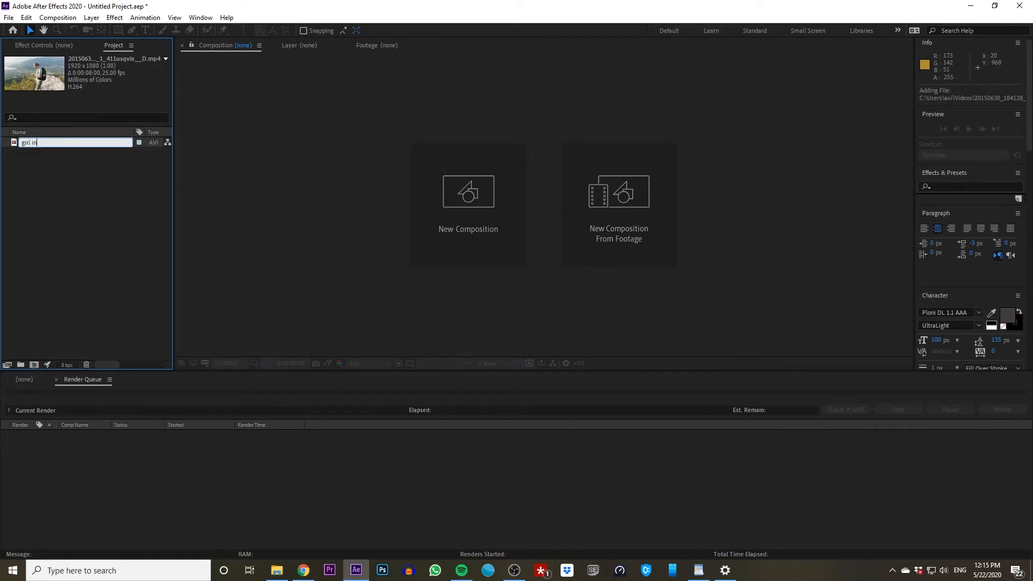
{"action": "type", "text": " park"}
{"action": "key", "text": "Return"}
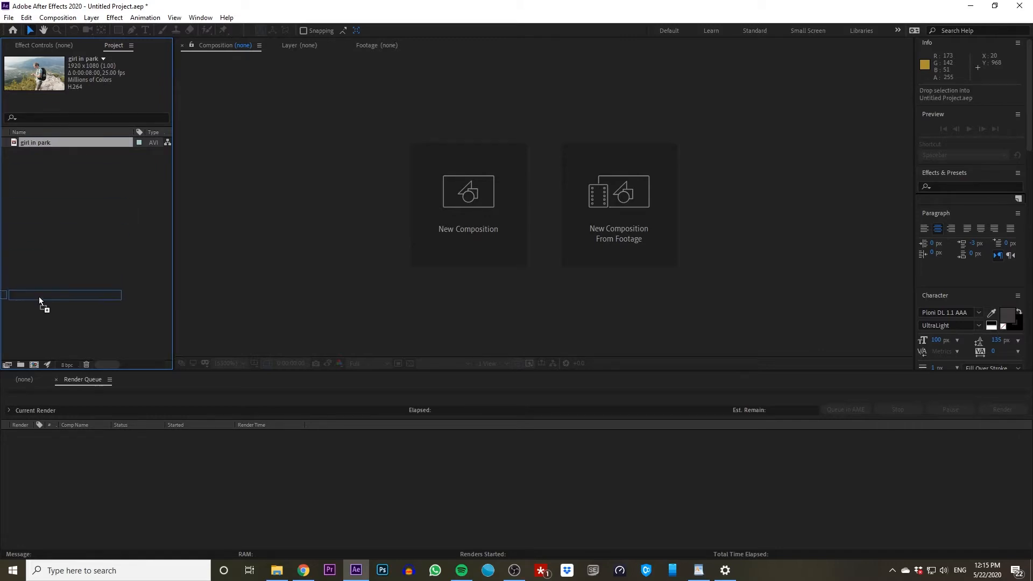
{"action": "left_click_drag", "start_coordinate": [35, 365], "coordinate": [34, 365]}
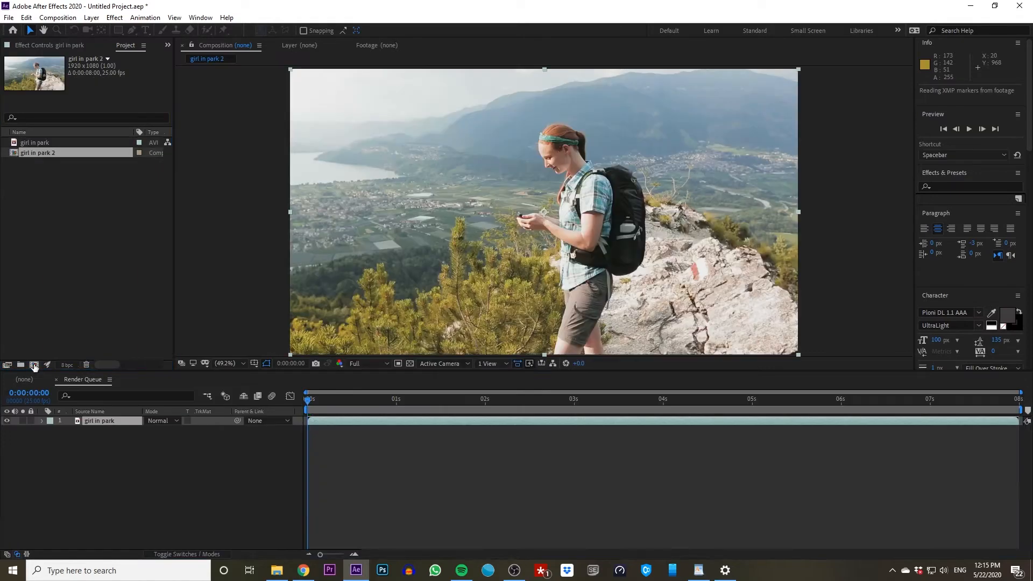
{"action": "mouse_move", "coordinate": [322, 399]}
{"action": "left_mouse_down"}
{"action": "mouse_move", "coordinate": [535, 399]}
{"action": "mouse_move", "coordinate": [308, 398]}
{"action": "left_mouse_up"}
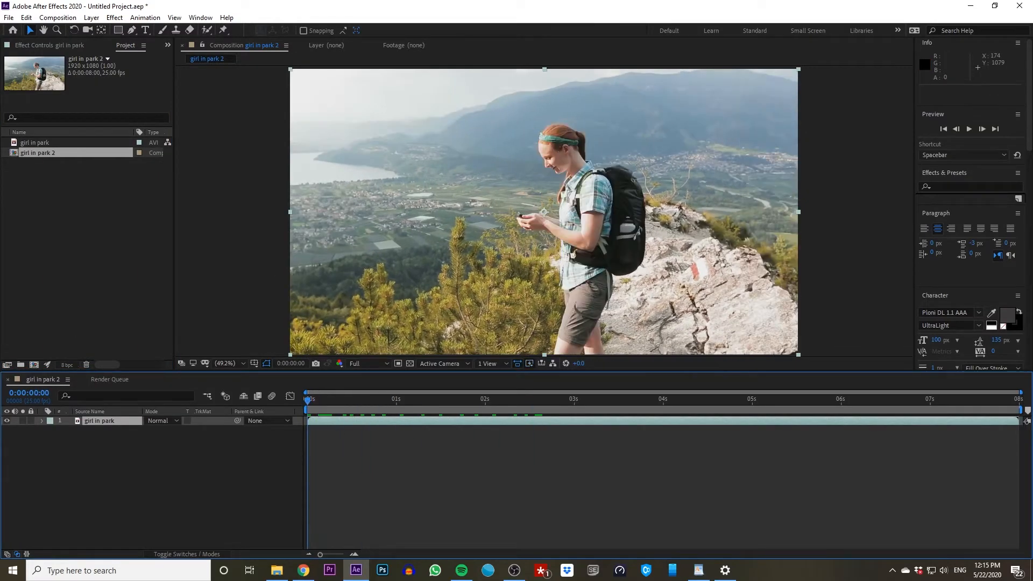
Step: Import notification.png, add it above the girl in park layer and set its blending mode to Multiply
{"action": "left_click_drag", "start_coordinate": [610, 269], "coordinate": [74, 184]}
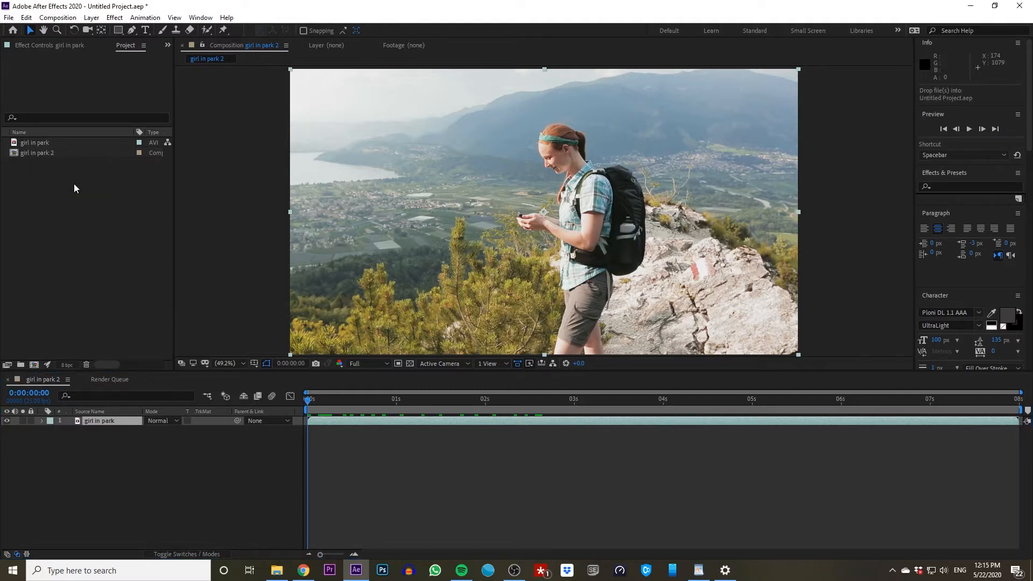
{"action": "left_click_drag", "start_coordinate": [57, 166], "coordinate": [110, 426]}
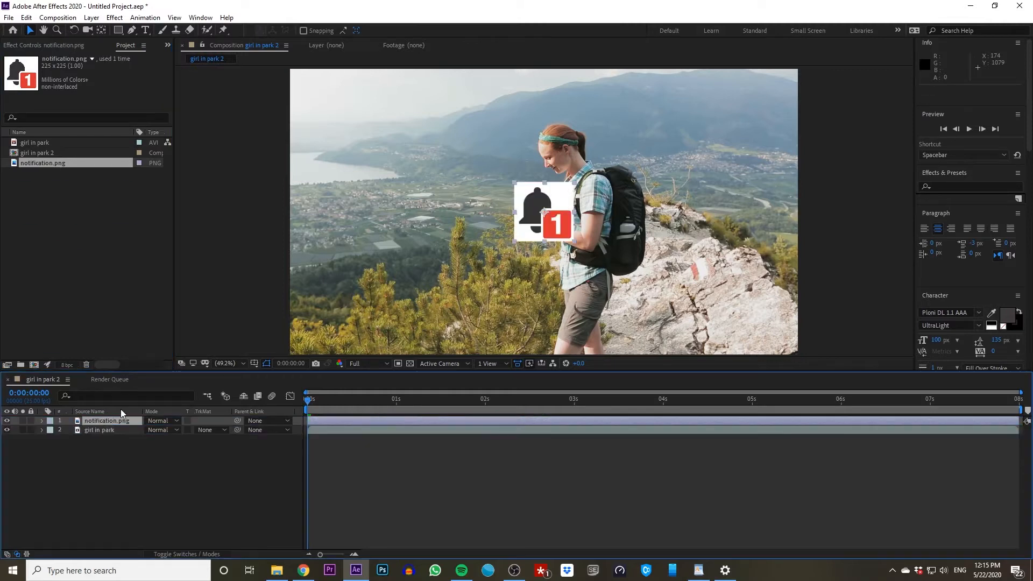
{"action": "left_click", "coordinate": [167, 421]}
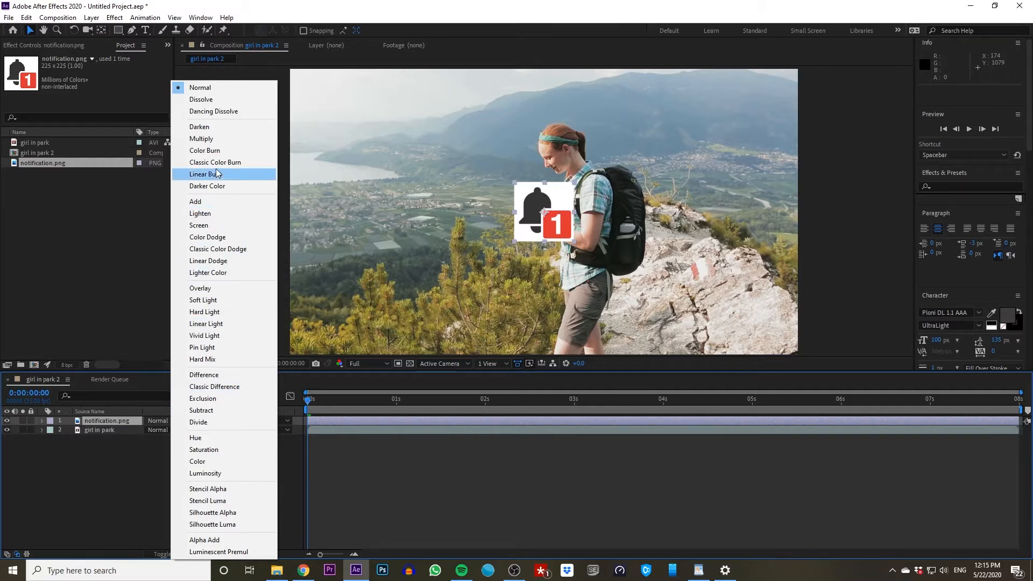
{"action": "left_click", "coordinate": [215, 139]}
Step: Scale the notification layer to 69% and position it just above the phone in the girl's hands
{"action": "left_click_drag", "start_coordinate": [525, 207], "coordinate": [465, 164]}
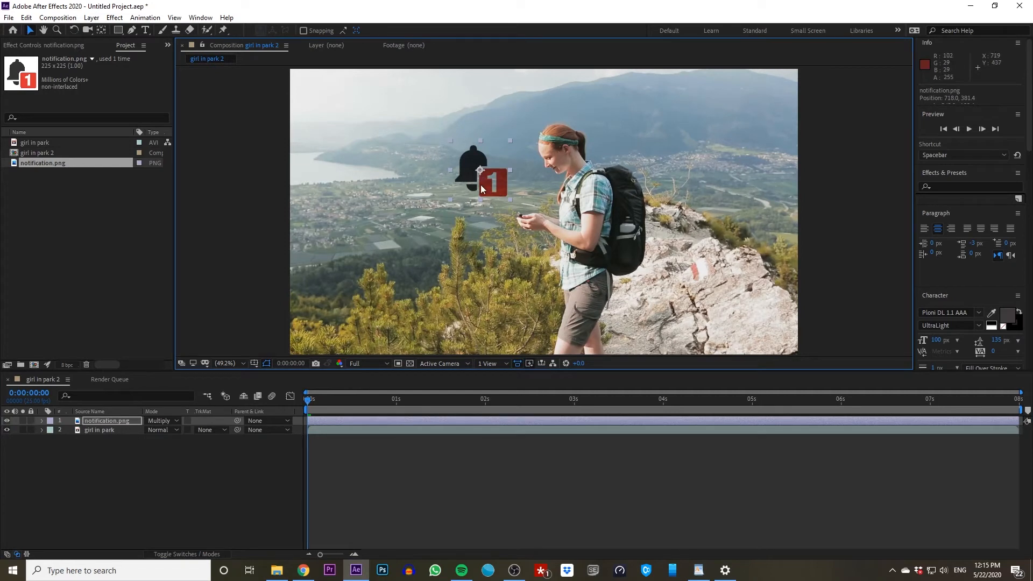
{"action": "left_click", "coordinate": [96, 422]}
{"action": "left_click_drag", "start_coordinate": [464, 189], "coordinate": [477, 203]}
{"action": "key", "text": "s"}
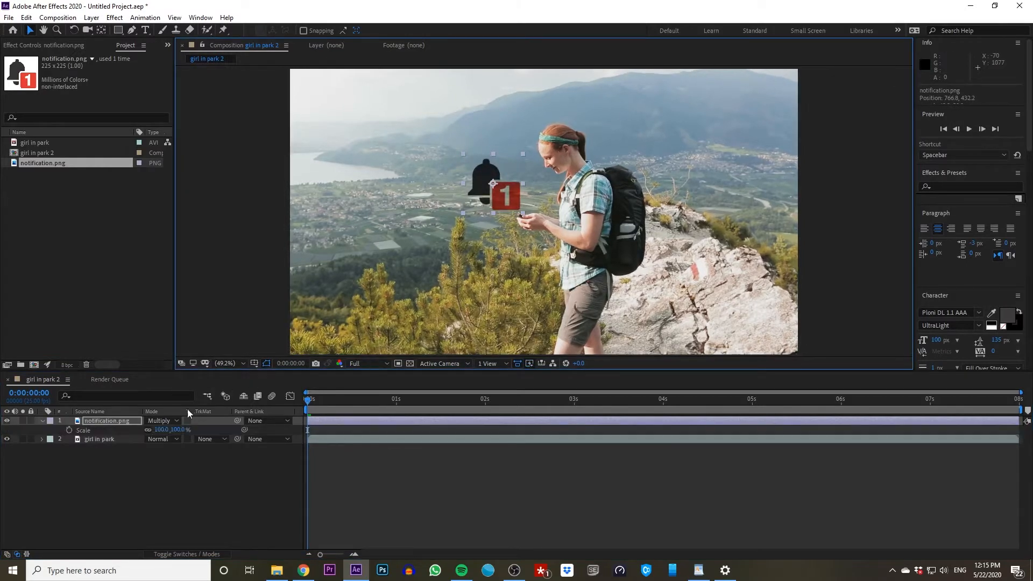
{"action": "left_click_drag", "start_coordinate": [162, 429], "coordinate": [145, 430]}
{"action": "left_click", "coordinate": [486, 198]}
{"action": "left_click_drag", "start_coordinate": [486, 198], "coordinate": [490, 200]}
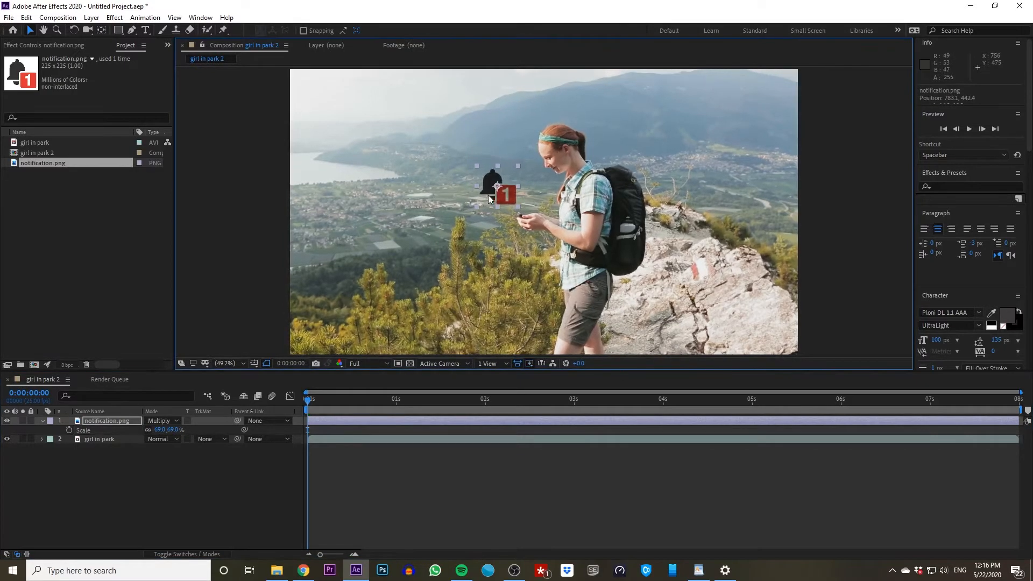
Step: Hide the notification layer and add a null object to the composition
{"action": "left_click", "coordinate": [7, 420]}
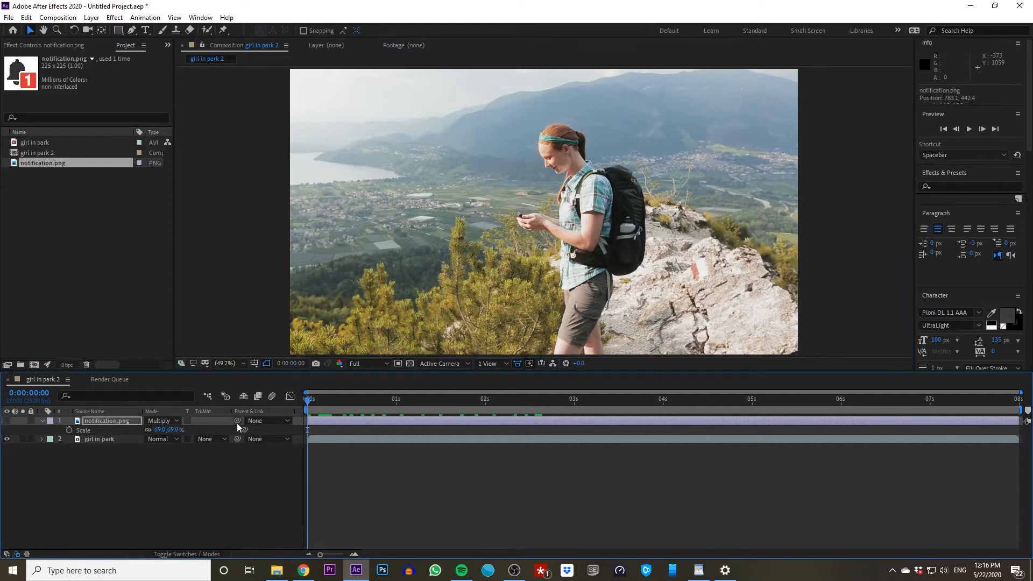
{"action": "left_click", "coordinate": [70, 195]}
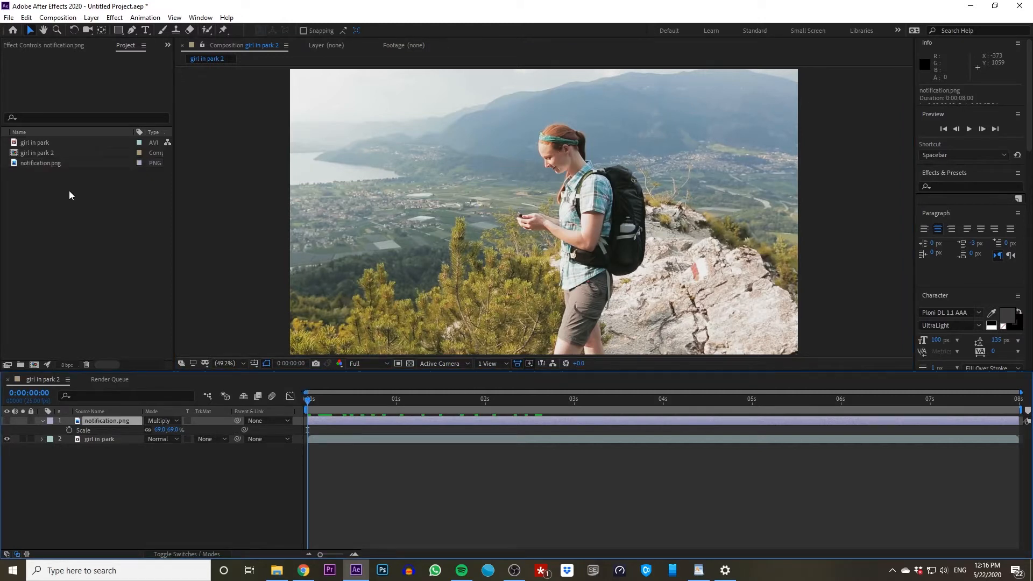
{"action": "left_click", "coordinate": [92, 17]}
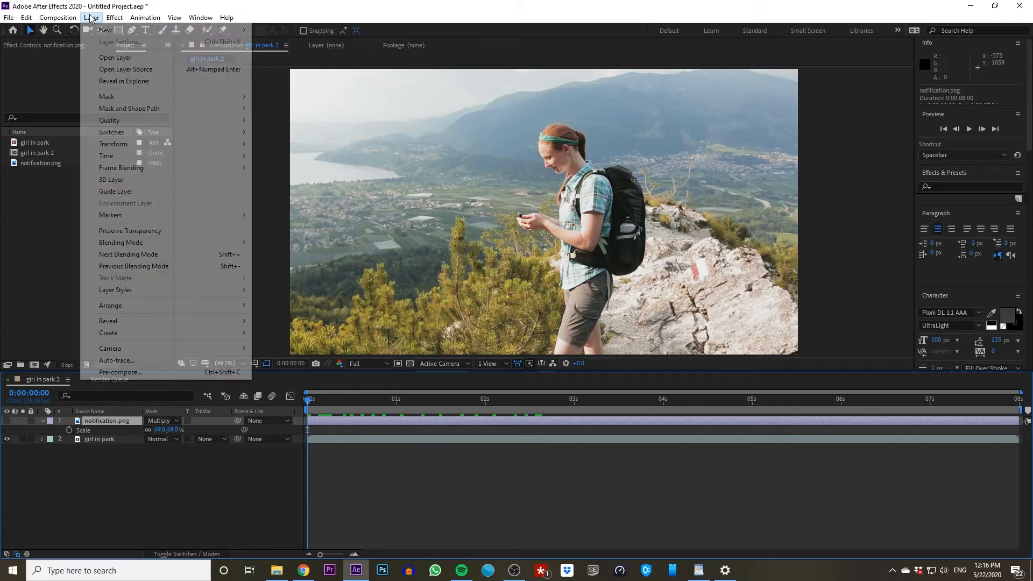
{"action": "mouse_move", "coordinate": [96, 32]}
{"action": "left_click", "coordinate": [285, 79]}
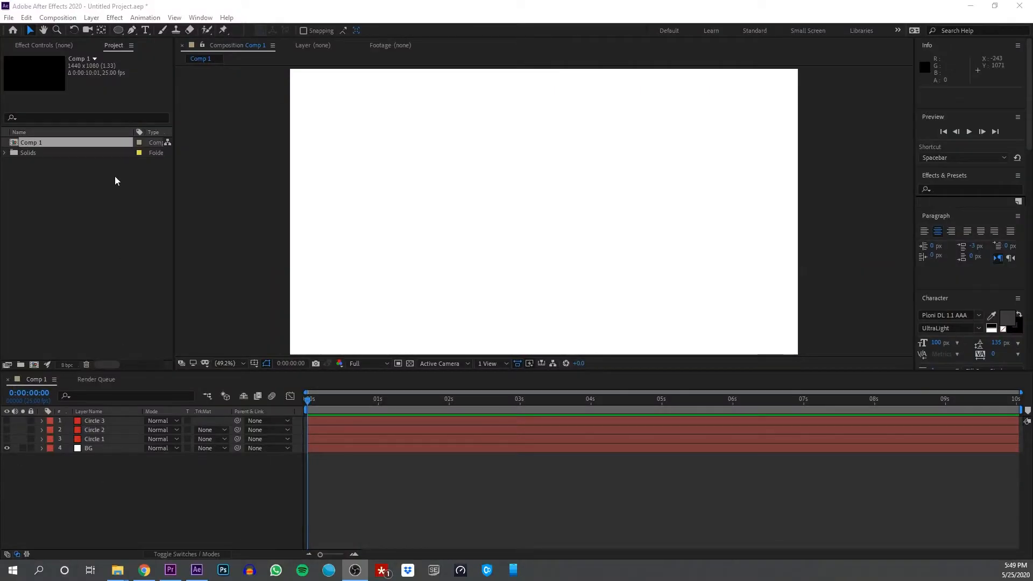
Step: Add a null object to Comp 1 and keyframe its position to move upward from the start to about 2.3 seconds
{"action": "left_click", "coordinate": [92, 17]}
{"action": "mouse_move", "coordinate": [102, 28]}
{"action": "left_click", "coordinate": [299, 78]}
{"action": "key", "text": "p"}
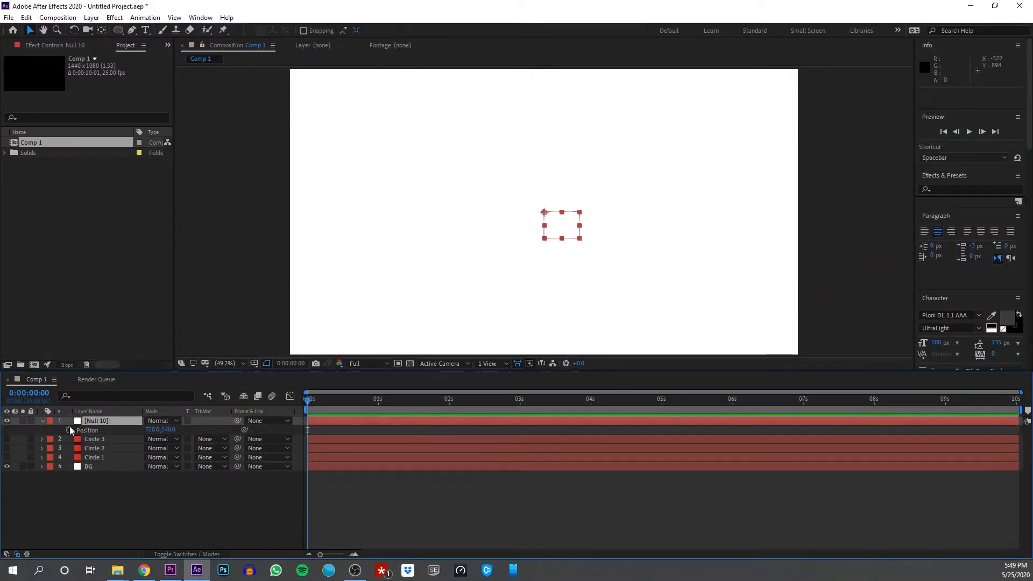
{"action": "left_click", "coordinate": [69, 430]}
{"action": "left_click_drag", "start_coordinate": [312, 402], "coordinate": [472, 402]}
{"action": "left_click_drag", "start_coordinate": [170, 430], "coordinate": [2, 430]}
{"action": "left_click_drag", "start_coordinate": [323, 400], "coordinate": [306, 400]}
{"action": "left_click", "coordinate": [306, 400]}
Step: Show the Circle 1, Circle 2 and Circle 3 layers and parent them to the null
{"action": "left_click_drag", "start_coordinate": [7, 458], "coordinate": [7, 439]}
{"action": "left_click_drag", "start_coordinate": [238, 439], "coordinate": [110, 421]}
{"action": "left_click_drag", "start_coordinate": [238, 448], "coordinate": [113, 422]}
Step: Play back Comp 1 from the start to check how the circles follow the null
{"action": "key", "text": "space"}
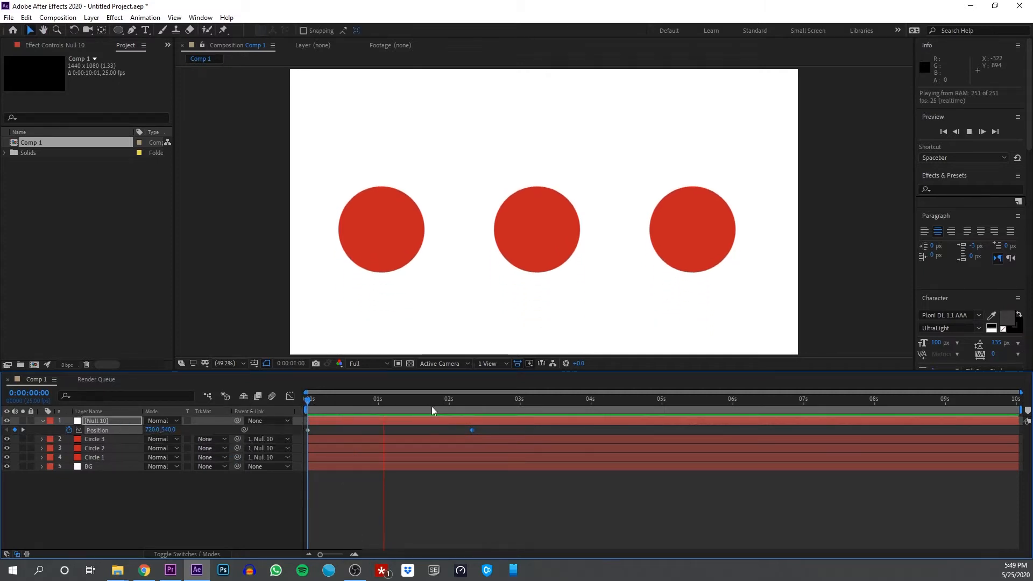
{"action": "left_click_drag", "start_coordinate": [485, 402], "coordinate": [309, 404]}
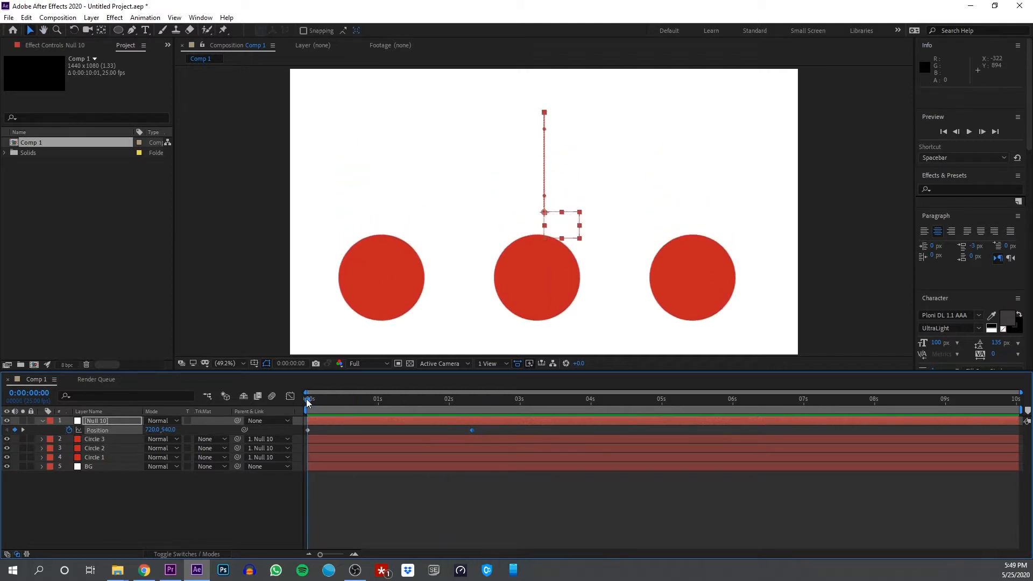
{"action": "key", "text": "space"}
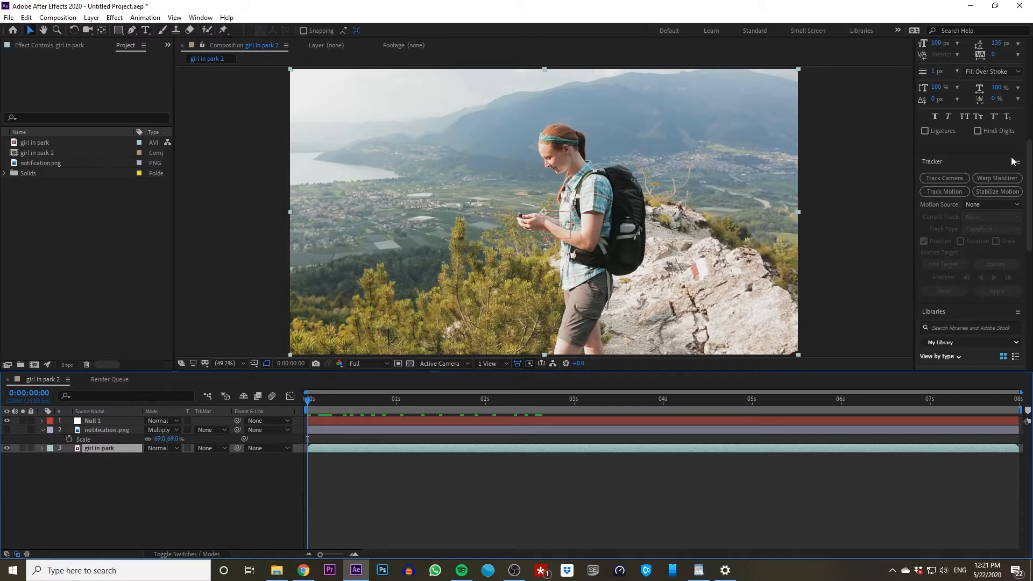
Step: Start Track Motion on the girl in park layer with the Tracker
{"action": "scroll", "coordinate": [1025, 168], "scroll_direction": "down", "scroll_amount": 3}
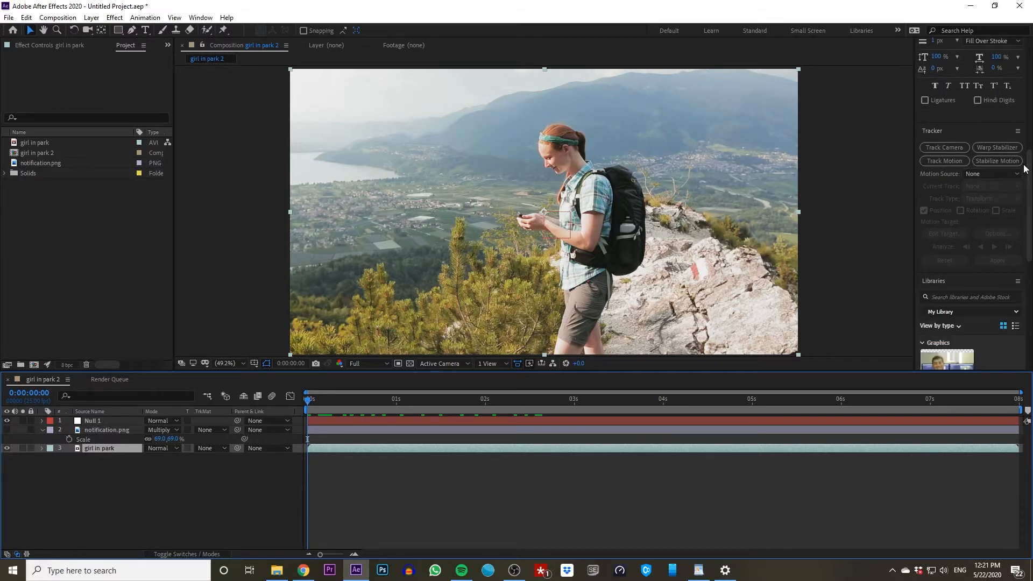
{"action": "left_click", "coordinate": [202, 18]}
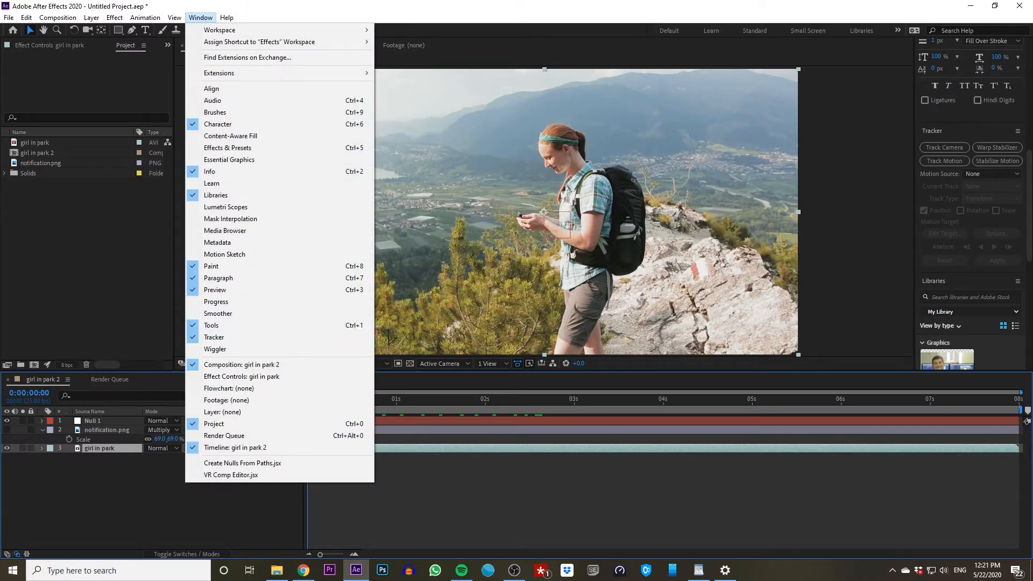
{"action": "left_click", "coordinate": [966, 130]}
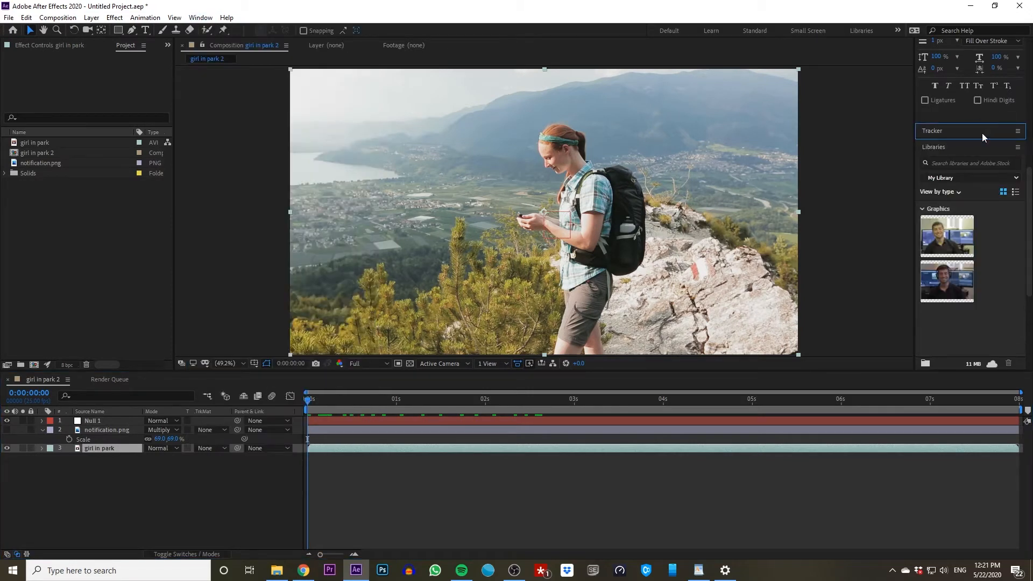
{"action": "left_click", "coordinate": [941, 132]}
{"action": "left_click", "coordinate": [946, 160]}
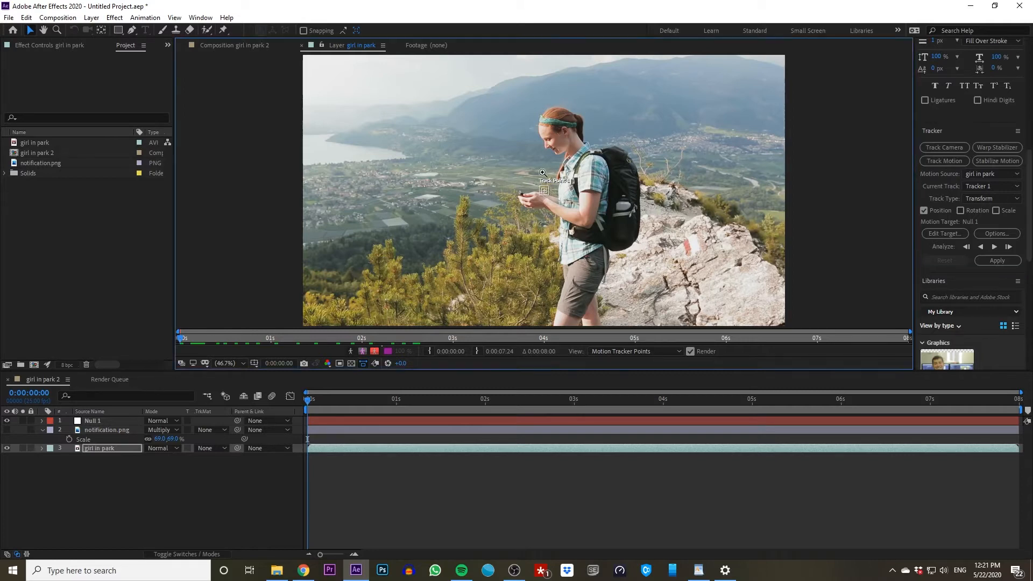
Step: Place Track Point 1 on the phone in the girl's hands
{"action": "key", "text": "z"}
{"action": "left_click", "coordinate": [564, 205]}
{"action": "key", "text": "v"}
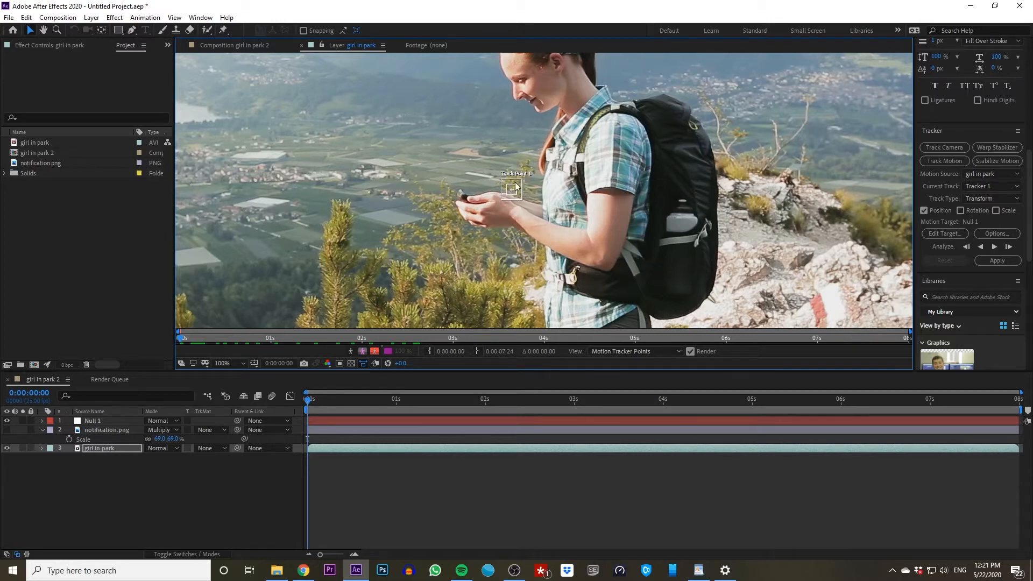
{"action": "scroll", "coordinate": [486, 198], "scroll_direction": "up", "scroll_amount": 1}
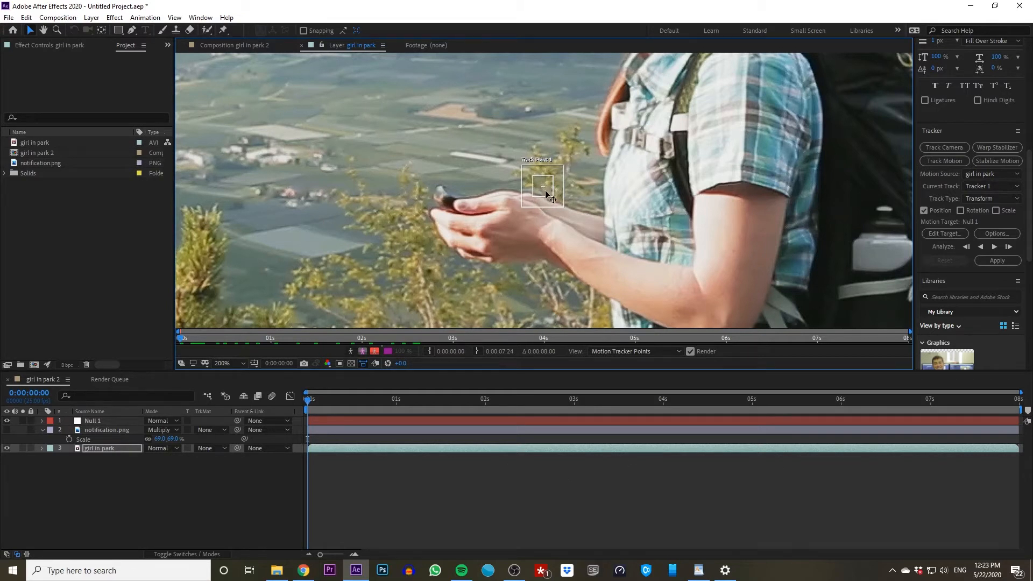
{"action": "left_click_drag", "start_coordinate": [538, 194], "coordinate": [445, 209]}
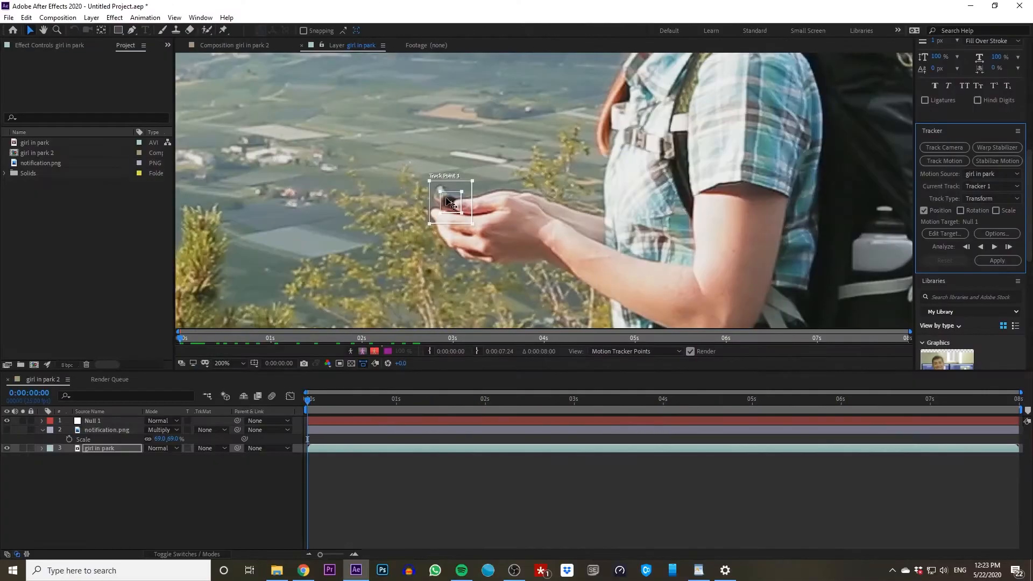
{"action": "left_click_drag", "start_coordinate": [244, 205], "coordinate": [241, 203]}
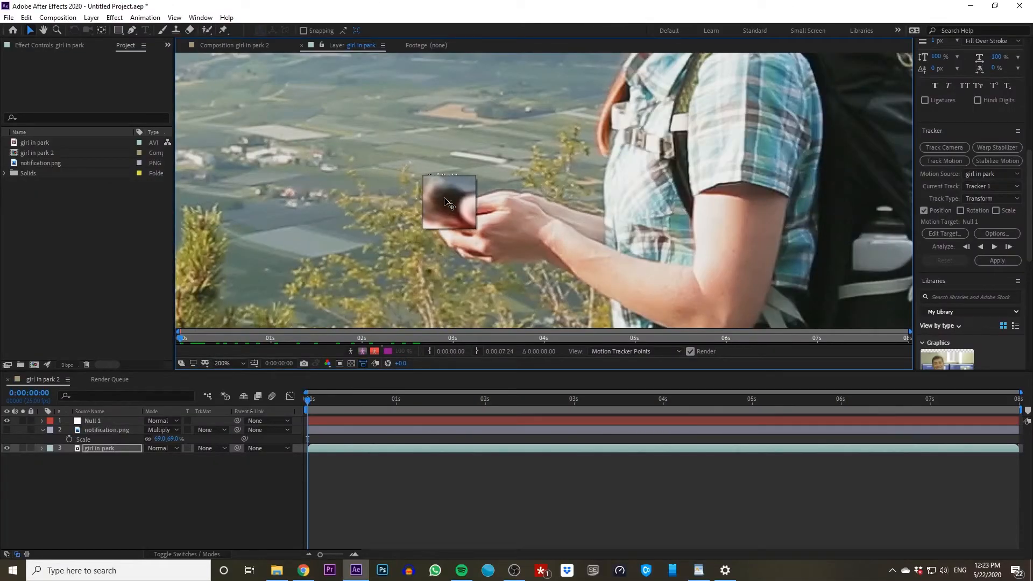
{"action": "left_click_drag", "start_coordinate": [444, 198], "coordinate": [444, 199]}
Step: Enlarge the track point's inner feature region and outer search region around the phone
{"action": "left_click", "coordinate": [439, 214]}
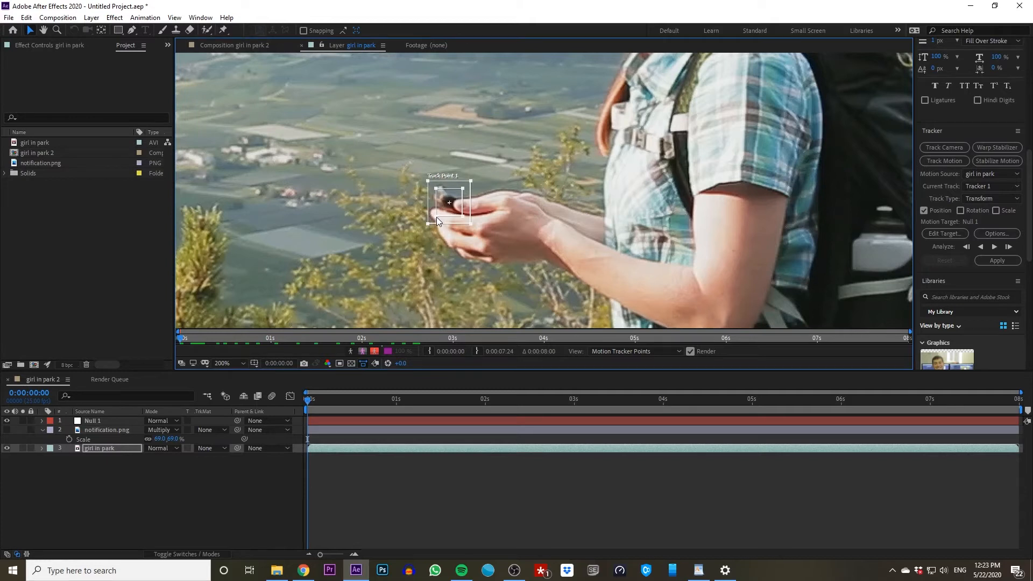
{"action": "left_click_drag", "start_coordinate": [437, 218], "coordinate": [434, 218]}
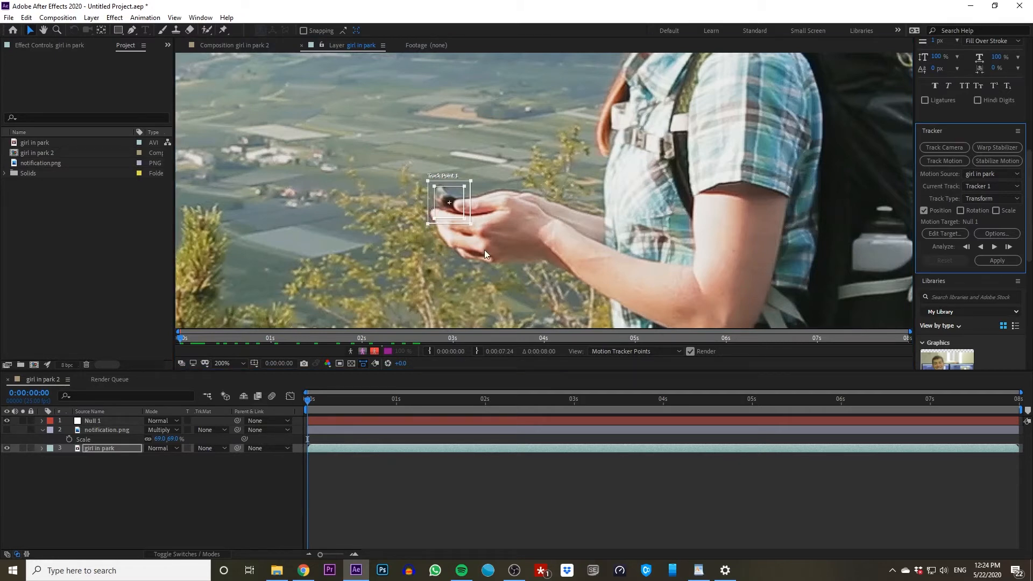
{"action": "left_click_drag", "start_coordinate": [428, 224], "coordinate": [414, 239]}
Step: Set the tracker's motion target to the Null 1 layer, with the playhead at the start of the clip
{"action": "left_click", "coordinate": [309, 405]}
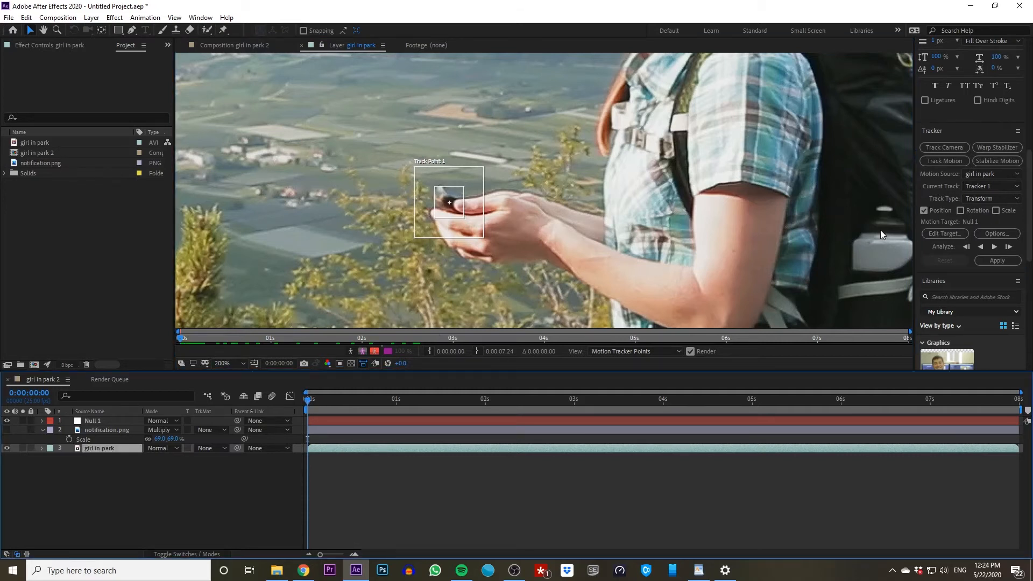
{"action": "left_click", "coordinate": [944, 234]}
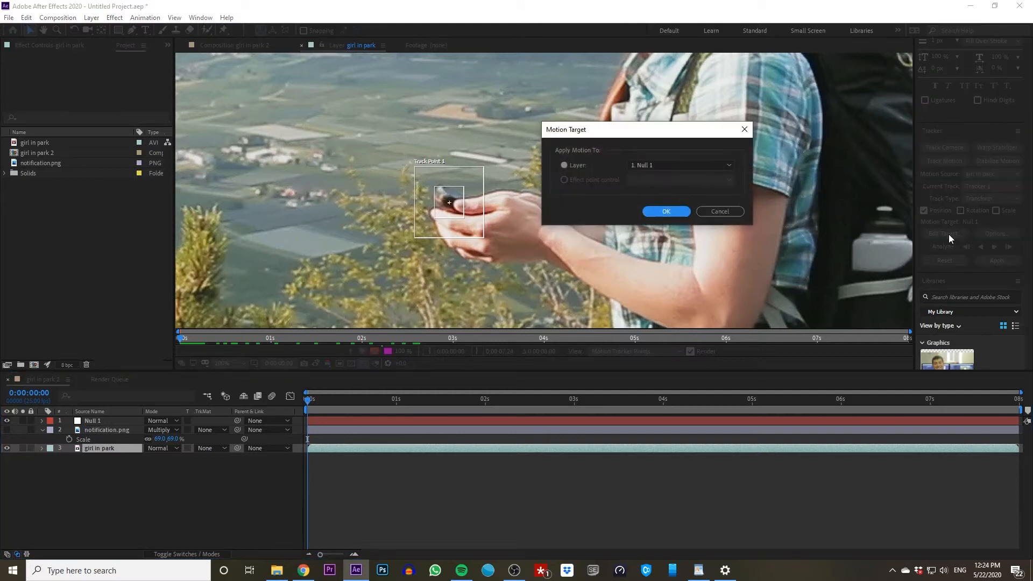
{"action": "left_click", "coordinate": [680, 166]}
{"action": "left_click", "coordinate": [670, 189]}
{"action": "left_click", "coordinate": [669, 212]}
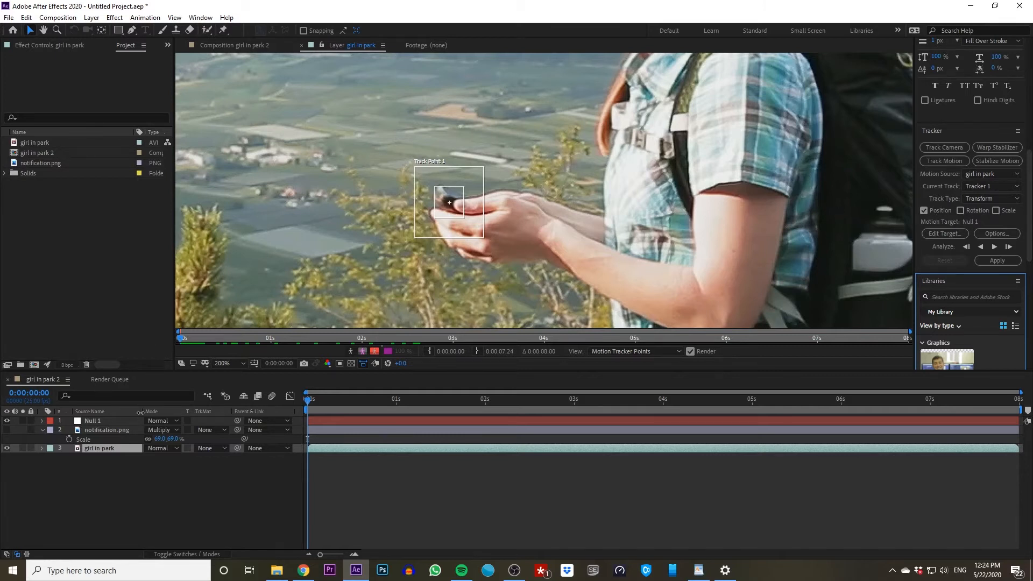
Step: Analyze the phone's motion forward from the first frame and stop the analysis at 0:00:04:19
{"action": "left_click", "coordinate": [222, 363]}
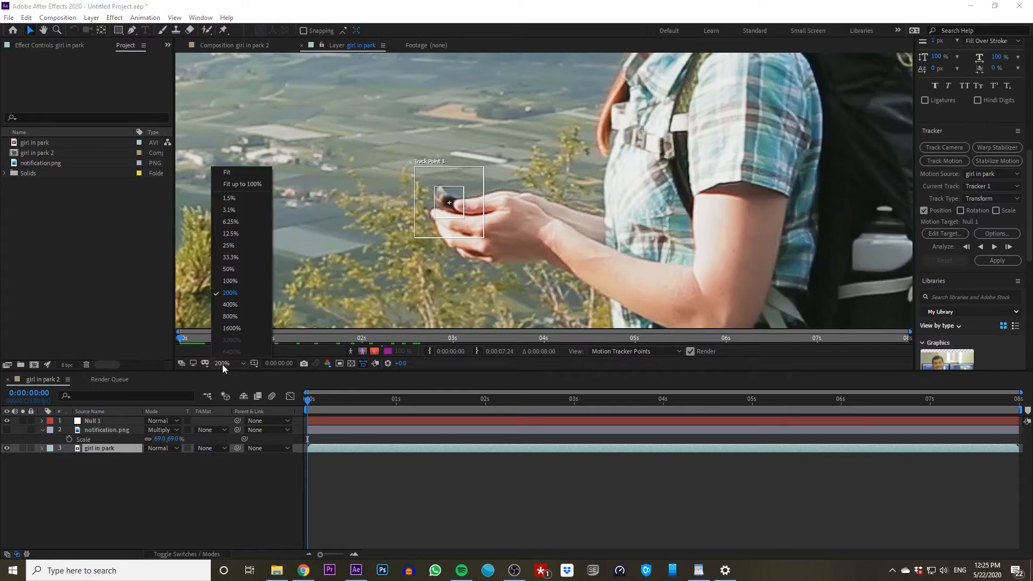
{"action": "left_click", "coordinate": [232, 281]}
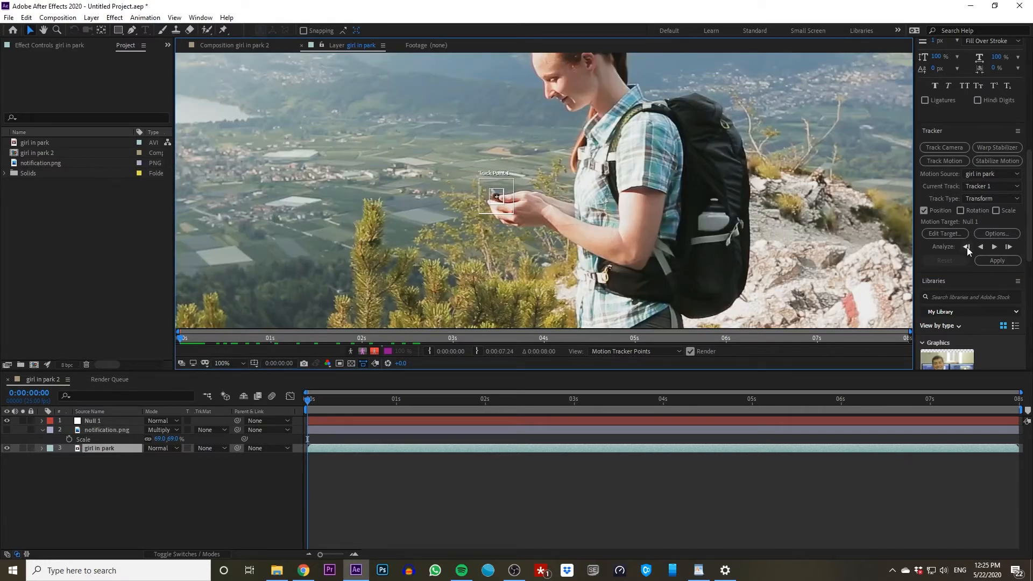
{"action": "left_click", "coordinate": [995, 246]}
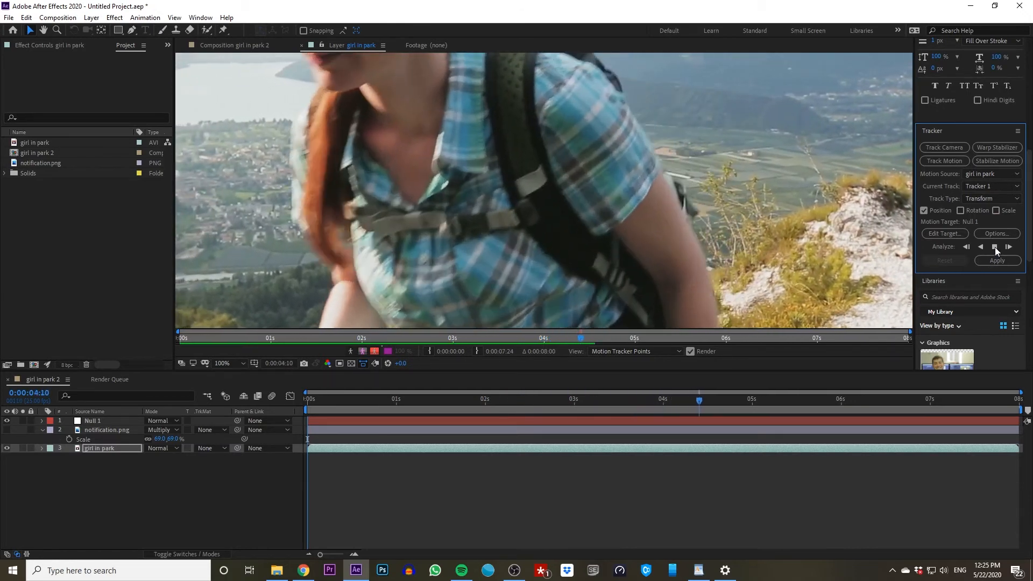
{"action": "left_click", "coordinate": [995, 247]}
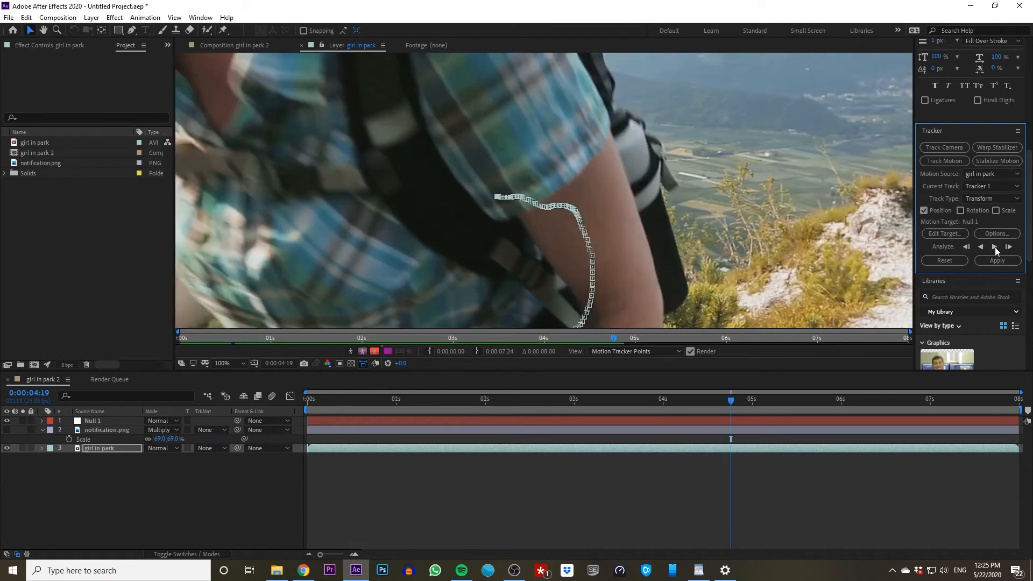
Step: Fit the girl in park footage in the viewer and scrub back through the clip to check the tracked path against the phone
{"action": "scroll", "coordinate": [406, 208], "scroll_direction": "down", "scroll_amount": 4}
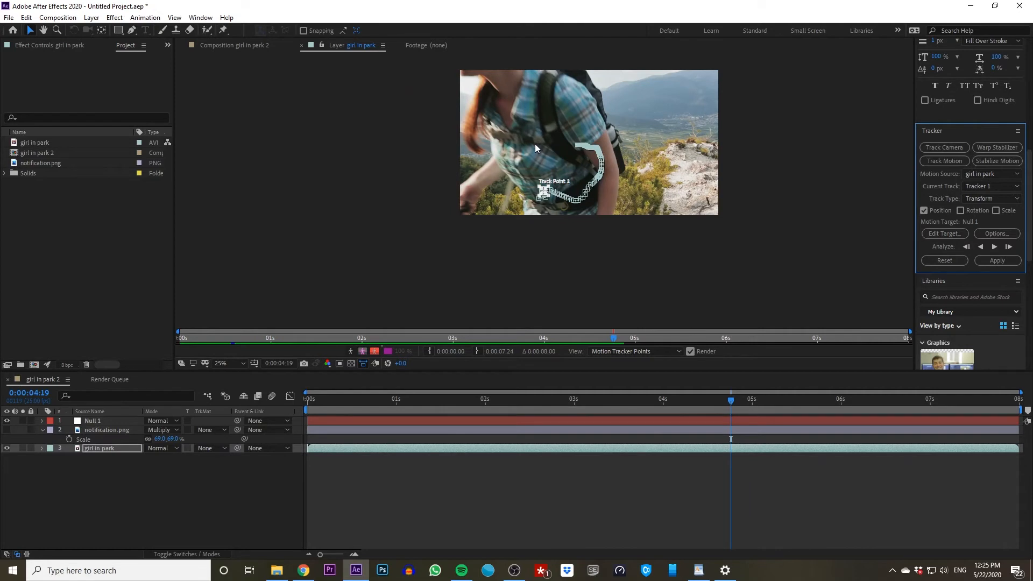
{"action": "scroll", "coordinate": [535, 144], "scroll_direction": "up", "scroll_amount": 2}
{"action": "left_click", "coordinate": [228, 360]}
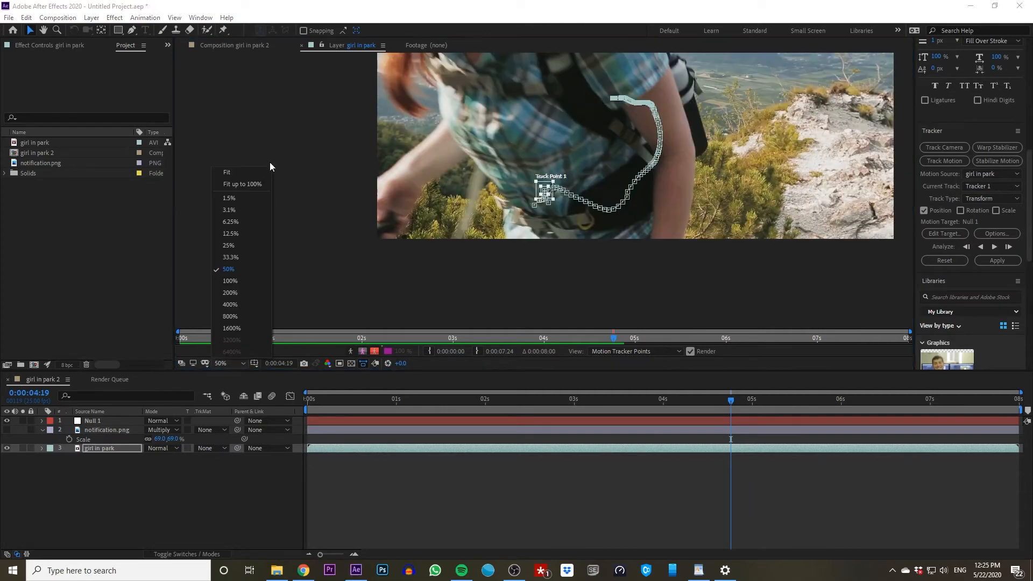
{"action": "left_click", "coordinate": [247, 184]}
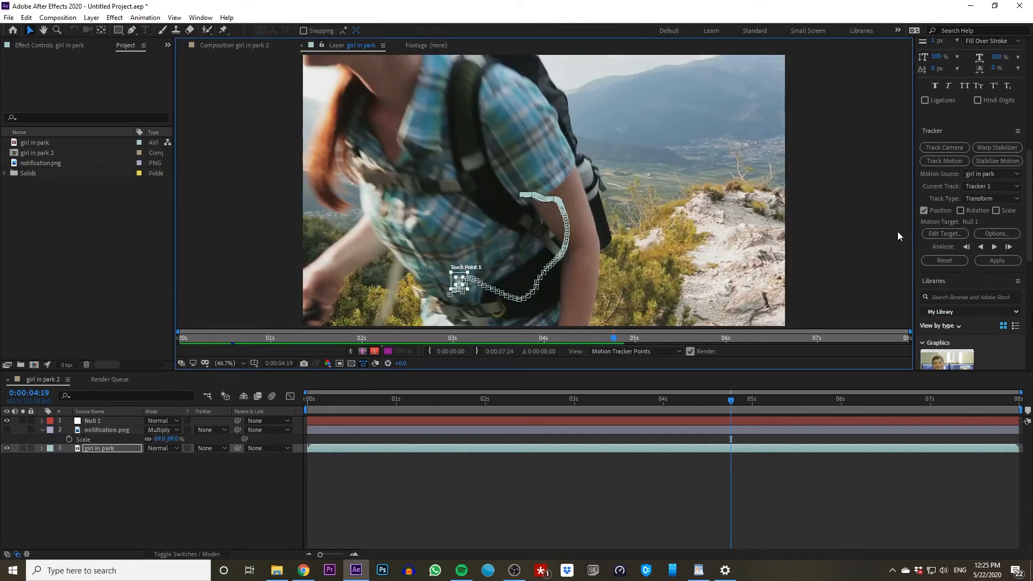
{"action": "left_click_drag", "start_coordinate": [705, 401], "coordinate": [443, 367]}
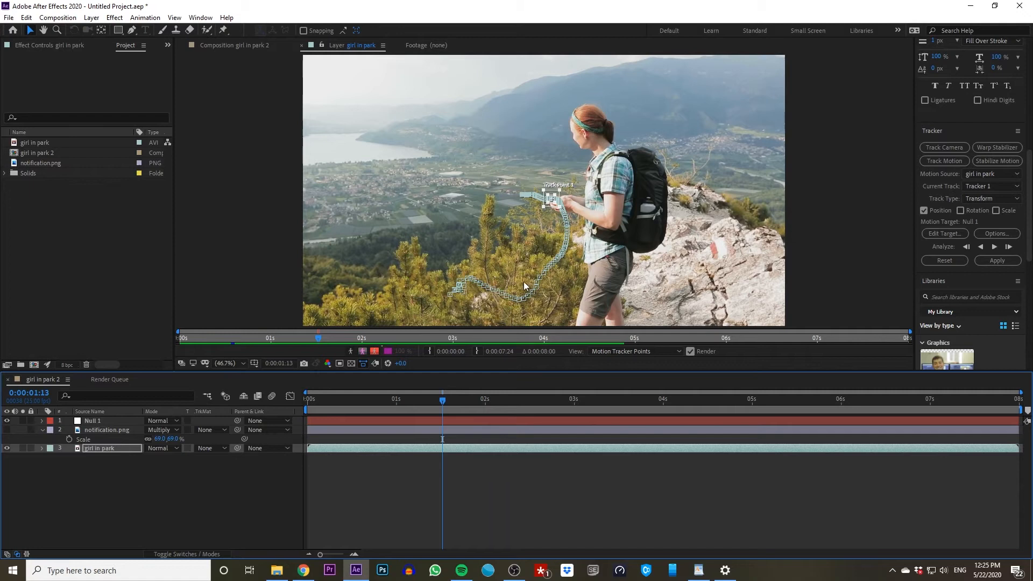
Step: Reveal the Track Point 1 properties of Tracker 1 on the girl in park layer to examine the tracking keyframes
{"action": "left_click", "coordinate": [93, 447]}
{"action": "left_click", "coordinate": [41, 447]}
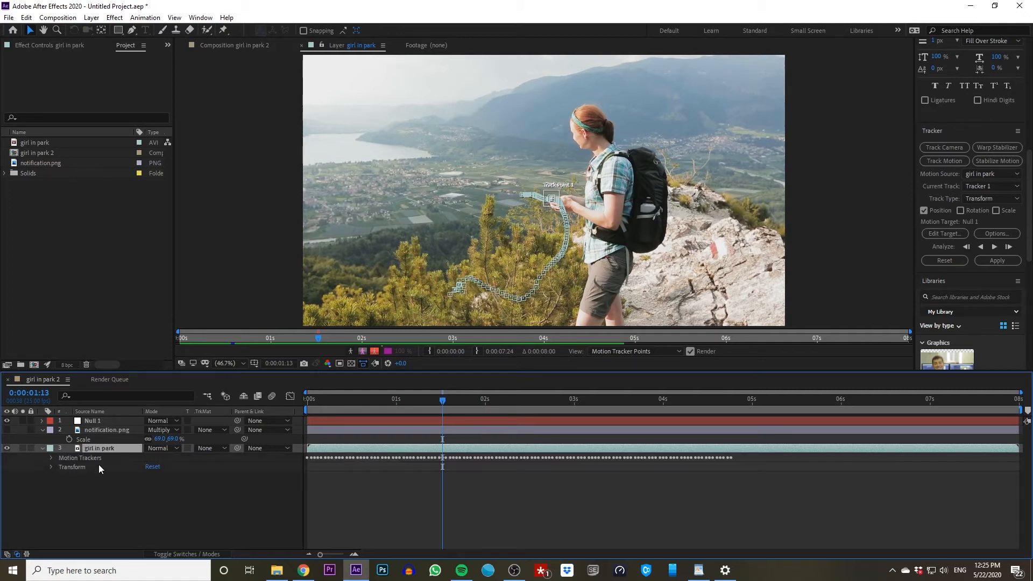
{"action": "left_click", "coordinate": [50, 457]}
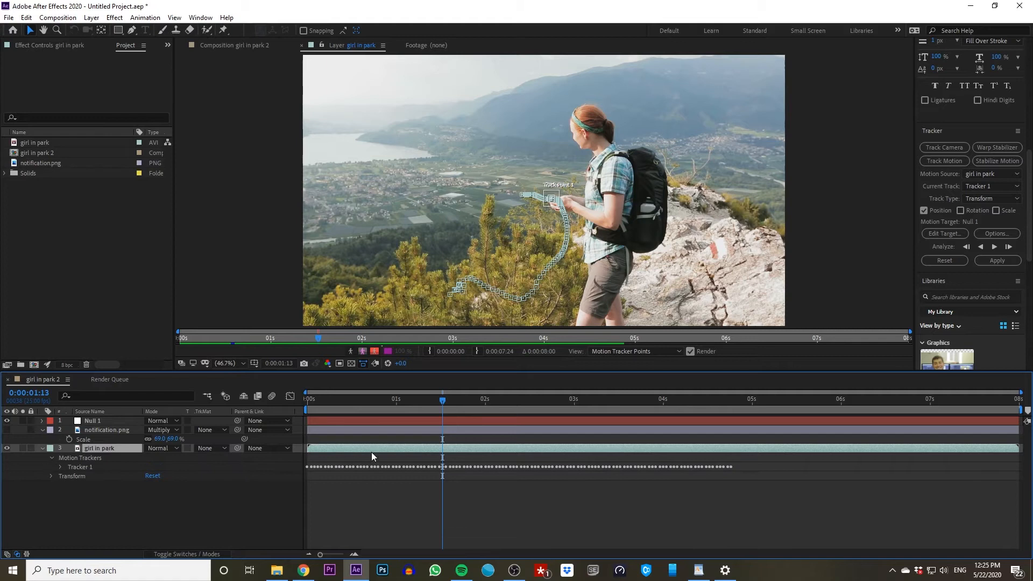
{"action": "left_click", "coordinate": [61, 468]}
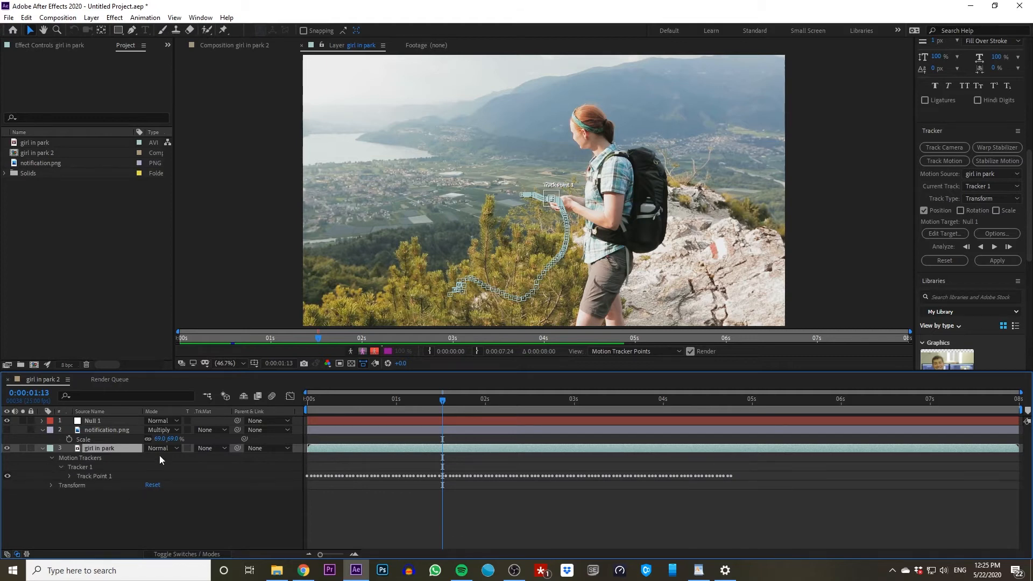
{"action": "left_click", "coordinate": [70, 476]}
Step: Apply the tracking data to Null 1 in the X and Y dimensions and collapse the girl in park layer's properties
{"action": "left_click_drag", "start_coordinate": [348, 401], "coordinate": [311, 377]}
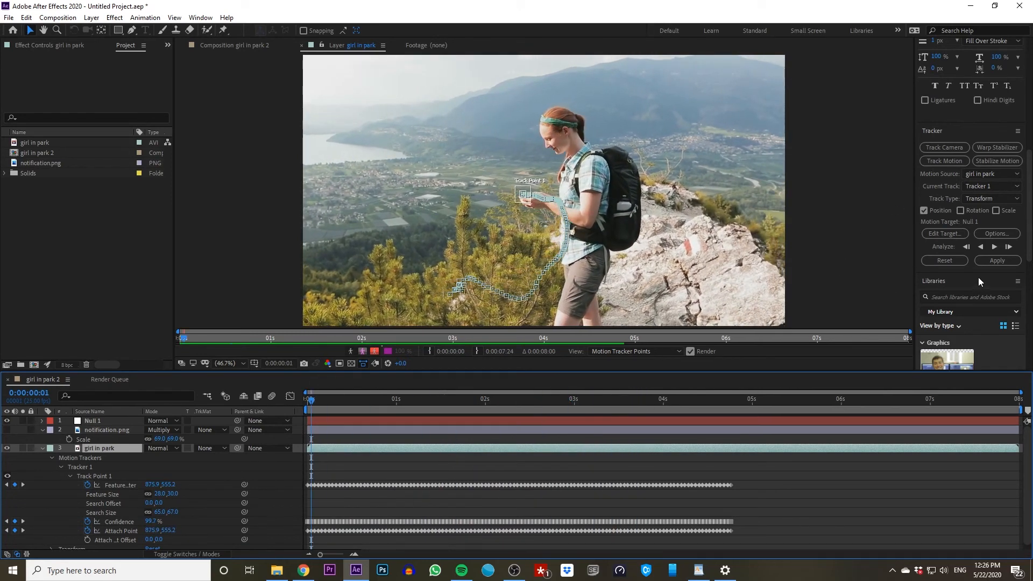
{"action": "left_click", "coordinate": [997, 261]}
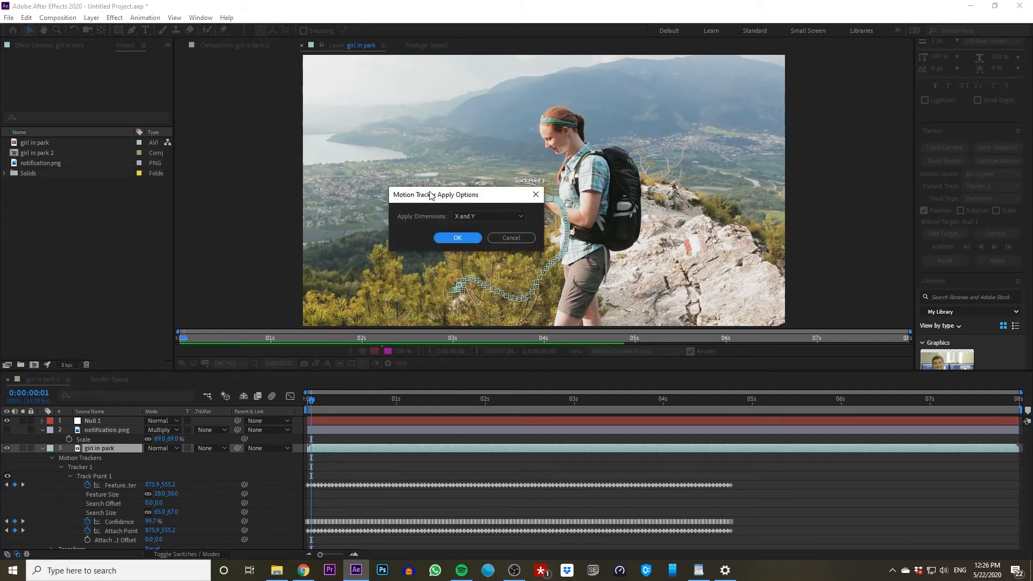
{"action": "left_click", "coordinate": [455, 240]}
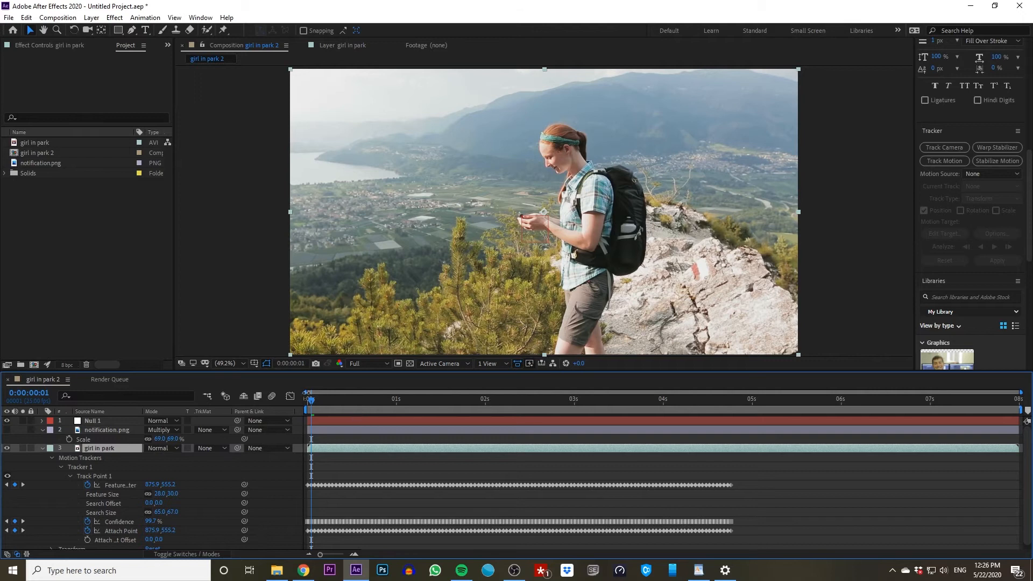
{"action": "left_click", "coordinate": [305, 401]}
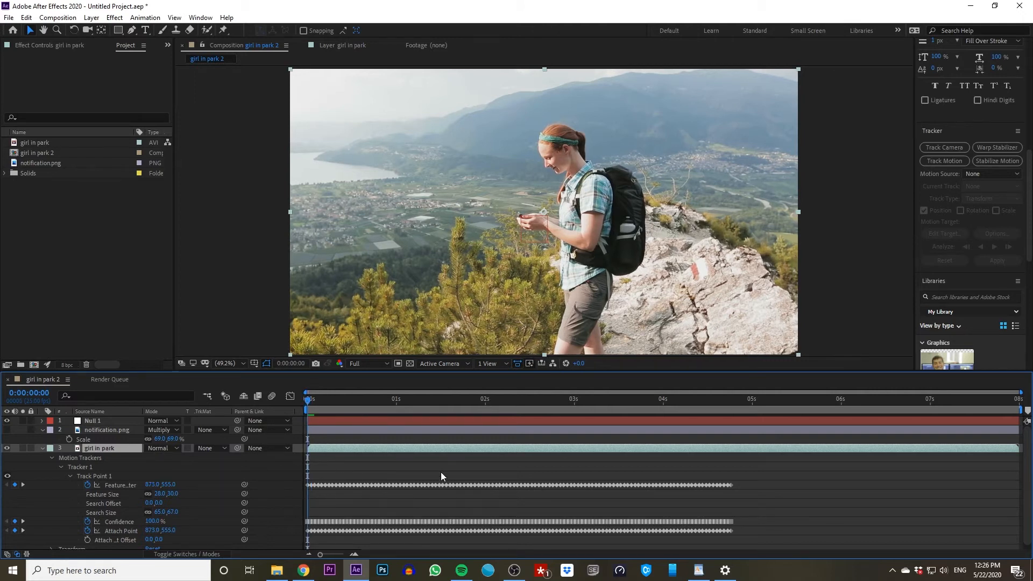
{"action": "left_click", "coordinate": [104, 421]}
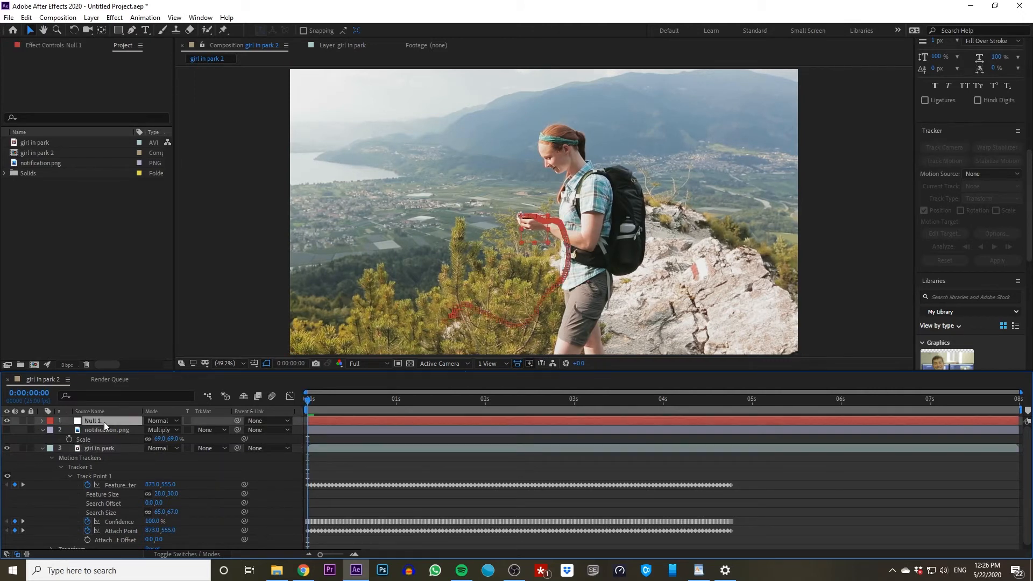
{"action": "left_click", "coordinate": [43, 449]}
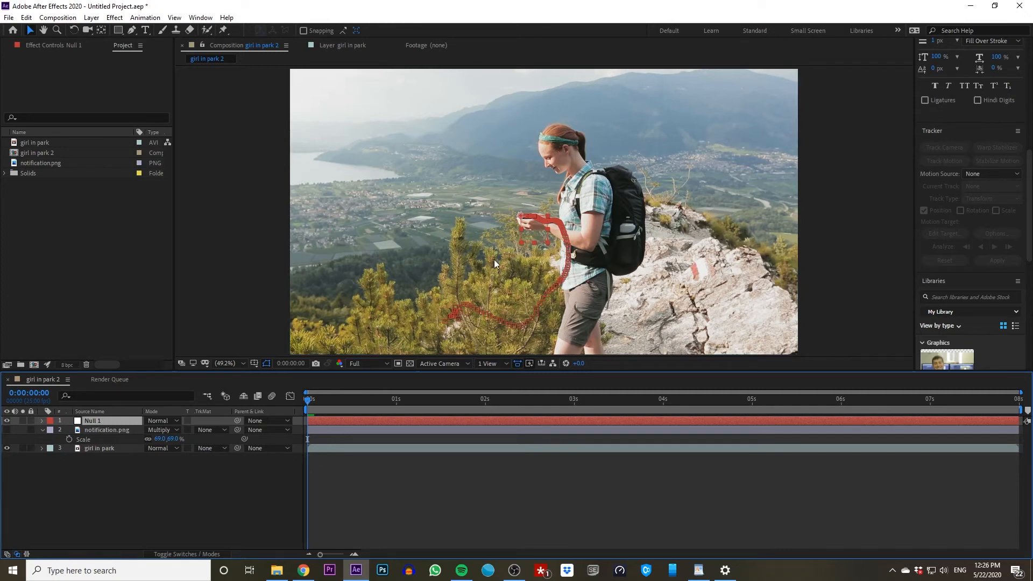
Step: Make the notification.png layer visible, parent it to Null 1, and check its motion by scrubbing the timeline
{"action": "left_click", "coordinate": [122, 429]}
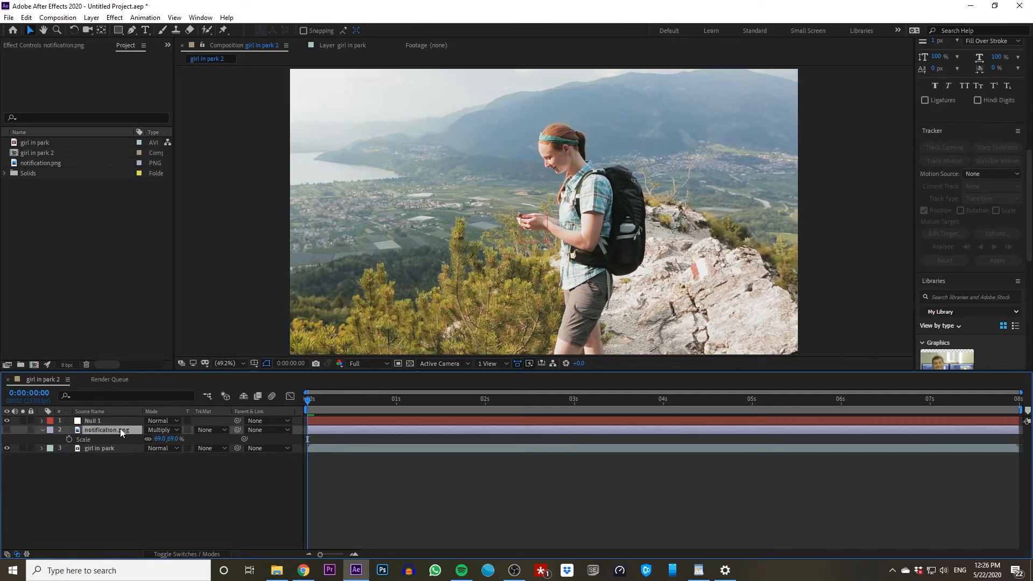
{"action": "left_click", "coordinate": [7, 431]}
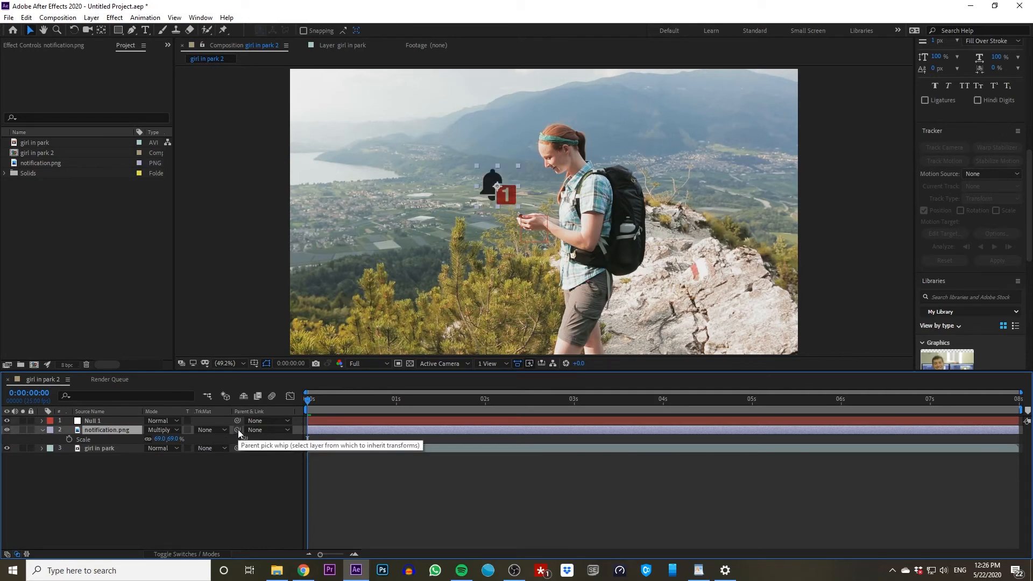
{"action": "left_click_drag", "start_coordinate": [237, 429], "coordinate": [122, 421]}
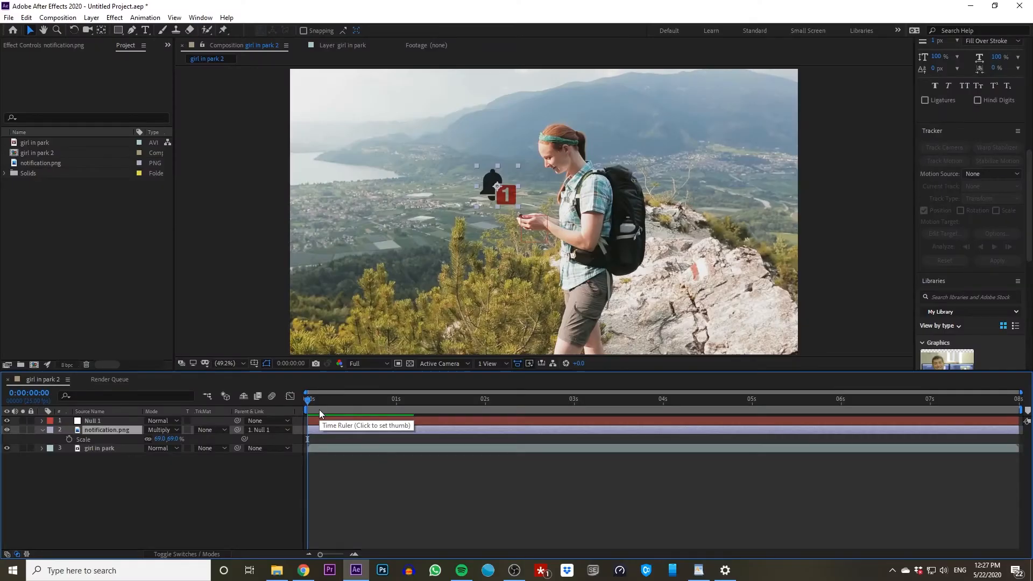
{"action": "left_click_drag", "start_coordinate": [308, 400], "coordinate": [518, 389]}
{"action": "key", "text": "Home"}
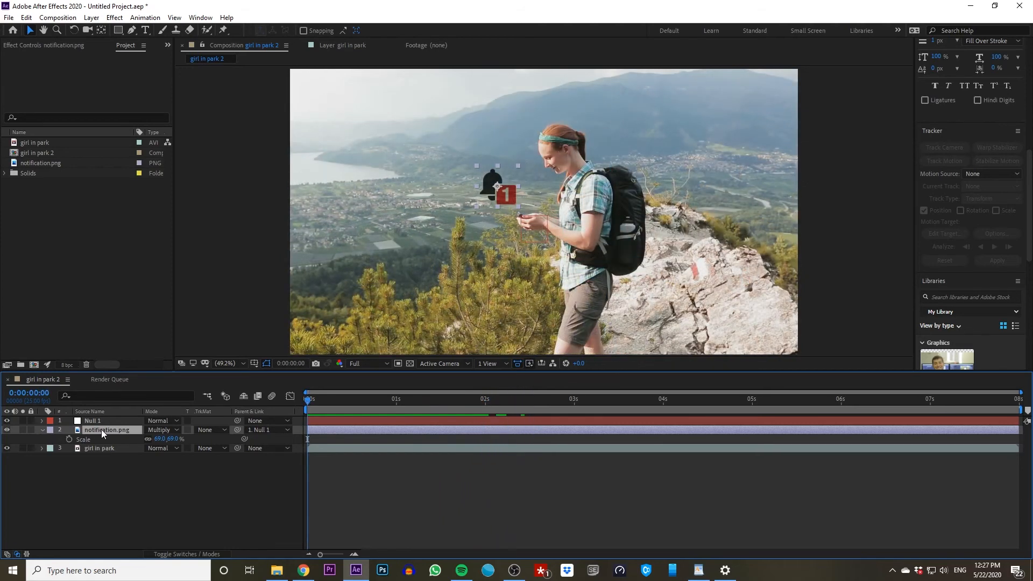
Step: Fade in notification.png with Opacity keyframes of 0% at 0:00:00:00 and 100% at 0:00:00:16
{"action": "key", "text": "t"}
{"action": "left_click", "coordinate": [150, 439]}
{"action": "type", "text": "0"}
{"action": "key", "text": "Return"}
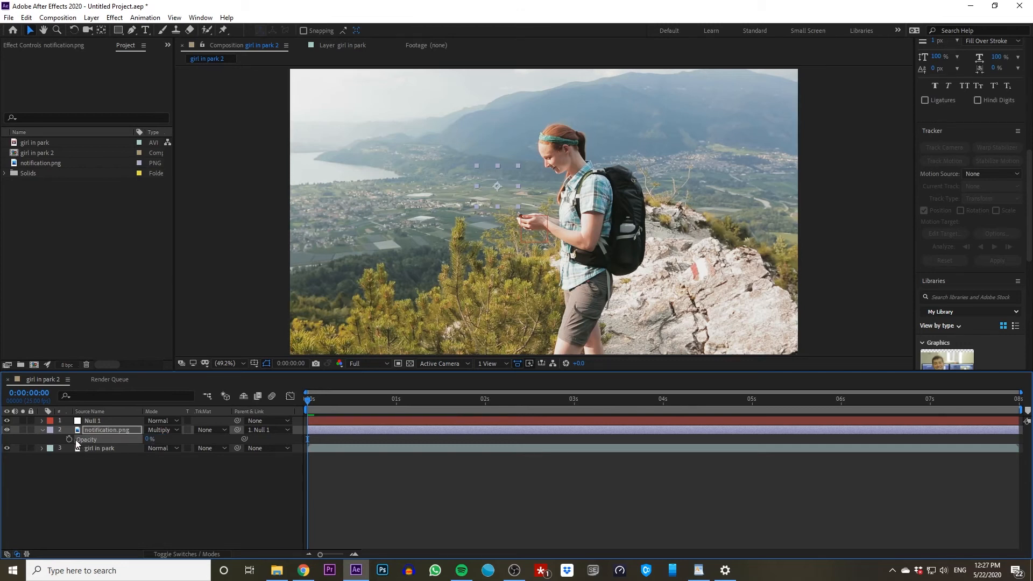
{"action": "left_click_drag", "start_coordinate": [307, 402], "coordinate": [364, 401]}
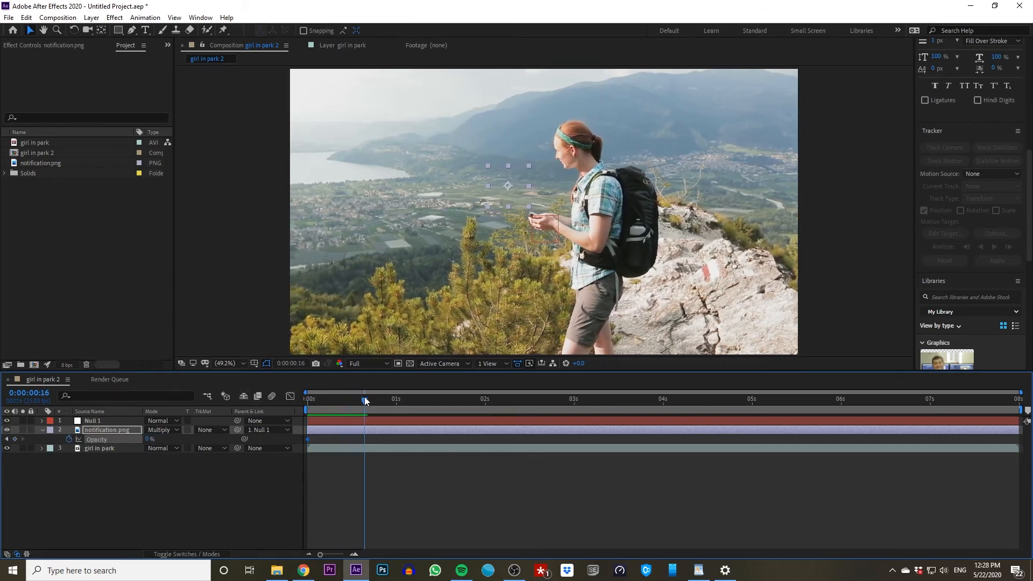
{"action": "left_click", "coordinate": [147, 438]}
{"action": "type", "text": "100"}
{"action": "key", "text": "Return"}
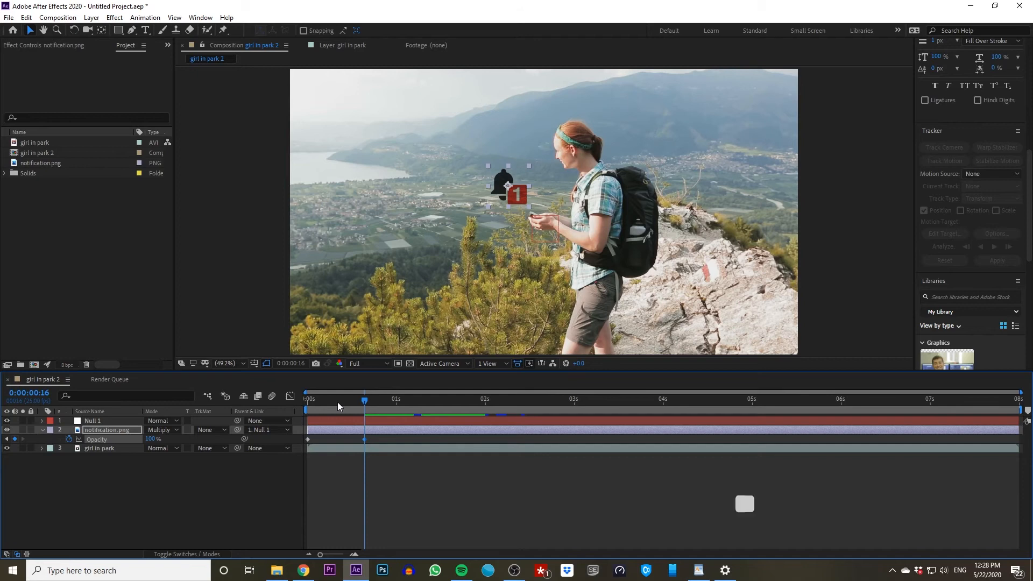
{"action": "left_click_drag", "start_coordinate": [337, 402], "coordinate": [298, 405]}
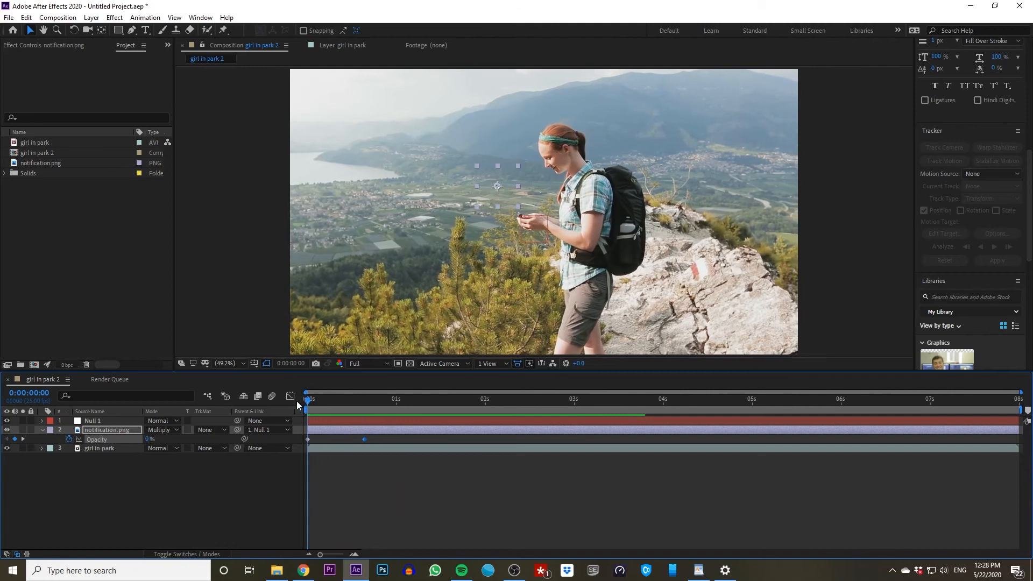
Step: Animate notification.png rising with Position keyframes of -89.9, -94.6 at 0:00:00:00 and -89.9, -117.6 at 0:00:00:14, and preview it
{"action": "key", "text": "p"}
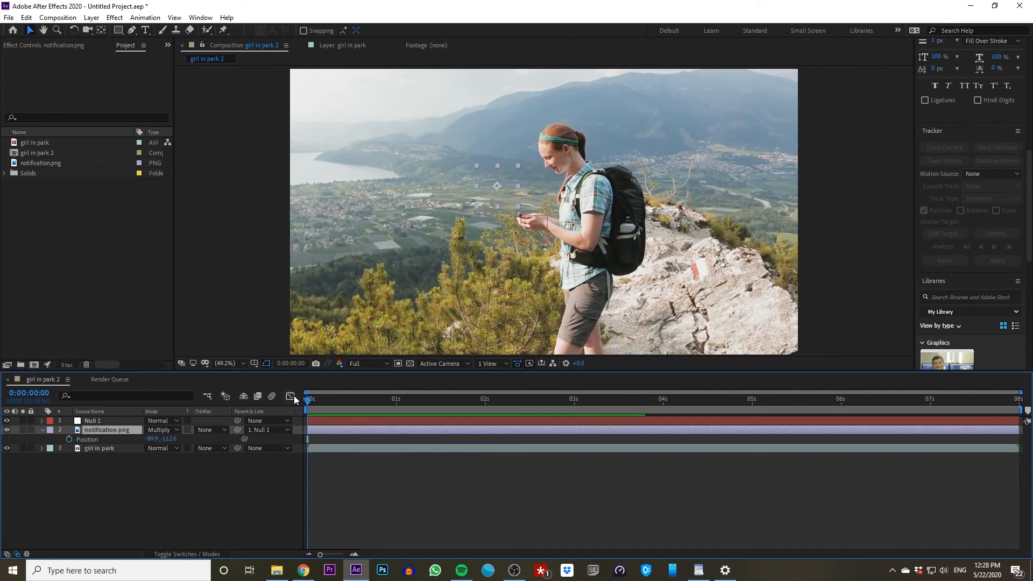
{"action": "left_click", "coordinate": [69, 438]}
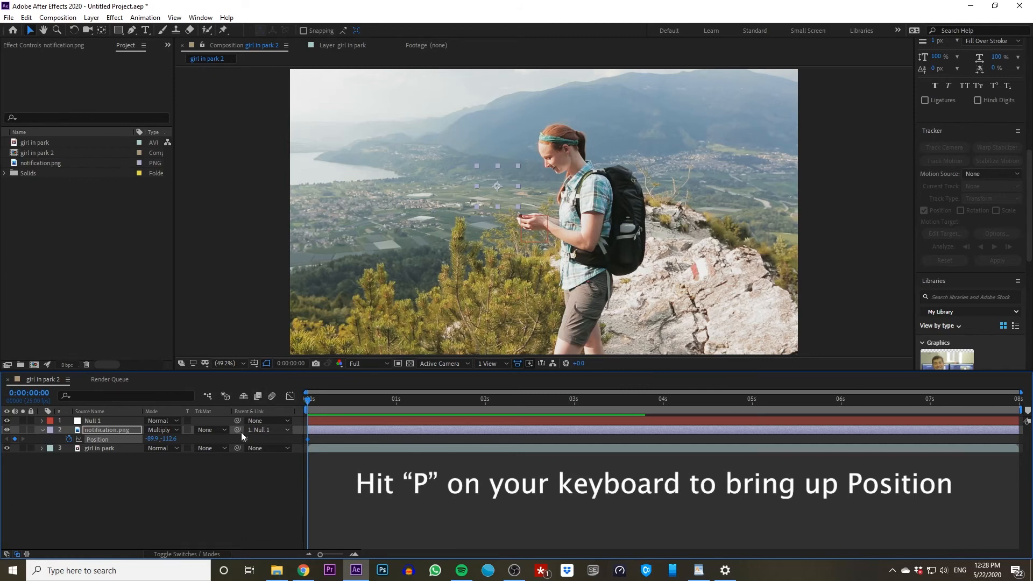
{"action": "left_click_drag", "start_coordinate": [170, 439], "coordinate": [186, 434]}
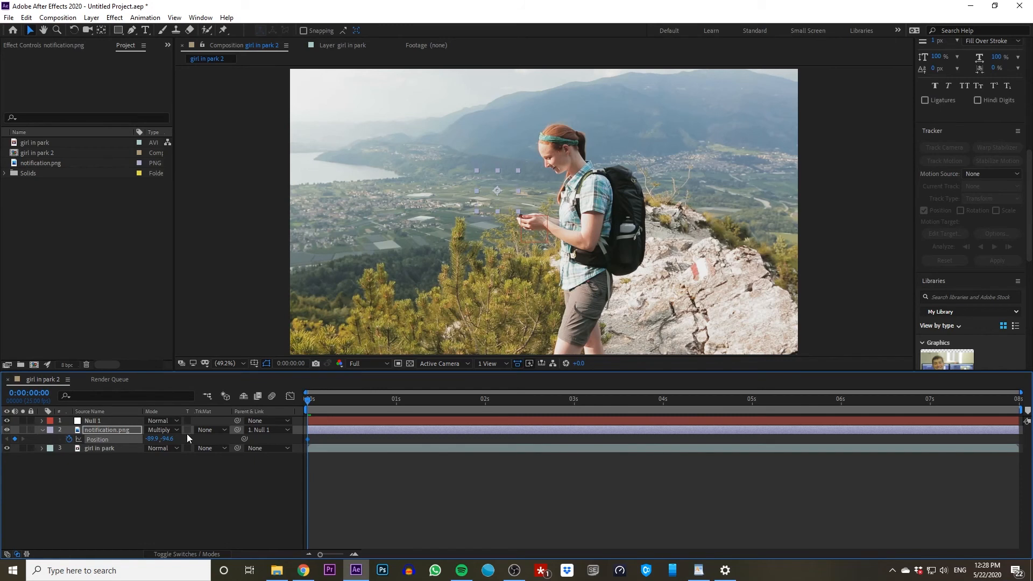
{"action": "left_click_drag", "start_coordinate": [315, 398], "coordinate": [357, 397]}
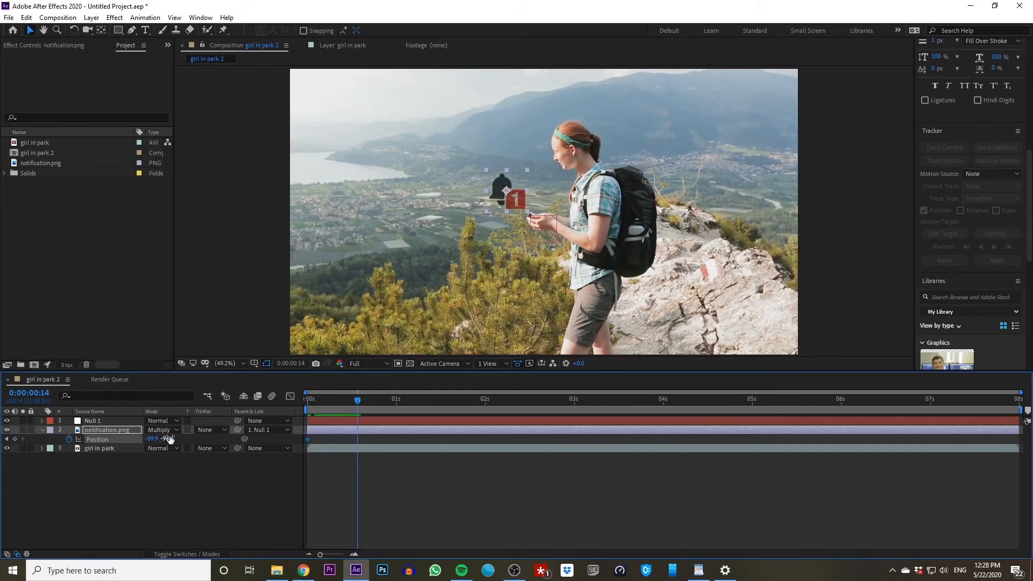
{"action": "left_click_drag", "start_coordinate": [168, 439], "coordinate": [165, 439]}
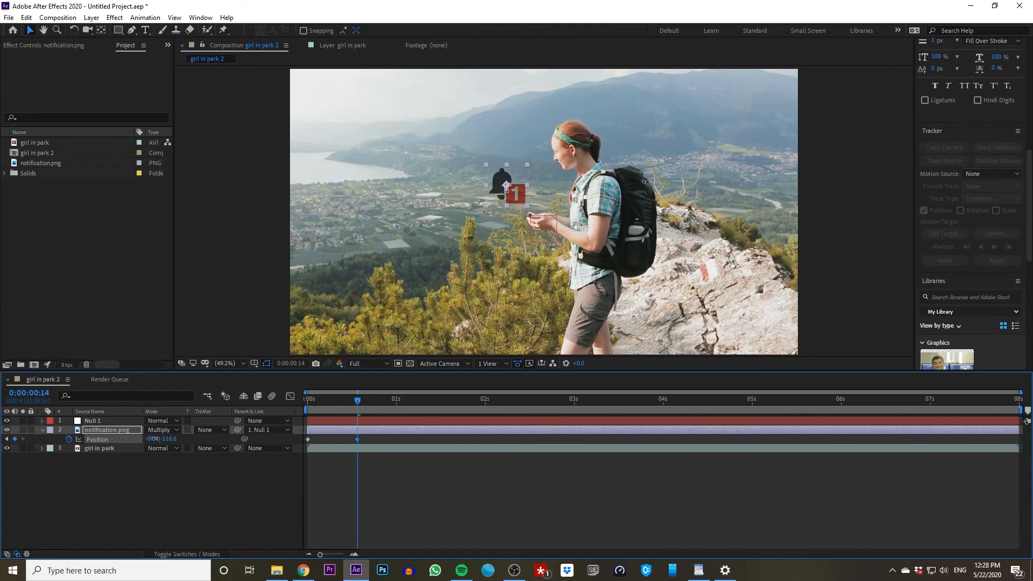
{"action": "left_click_drag", "start_coordinate": [358, 400], "coordinate": [308, 402]}
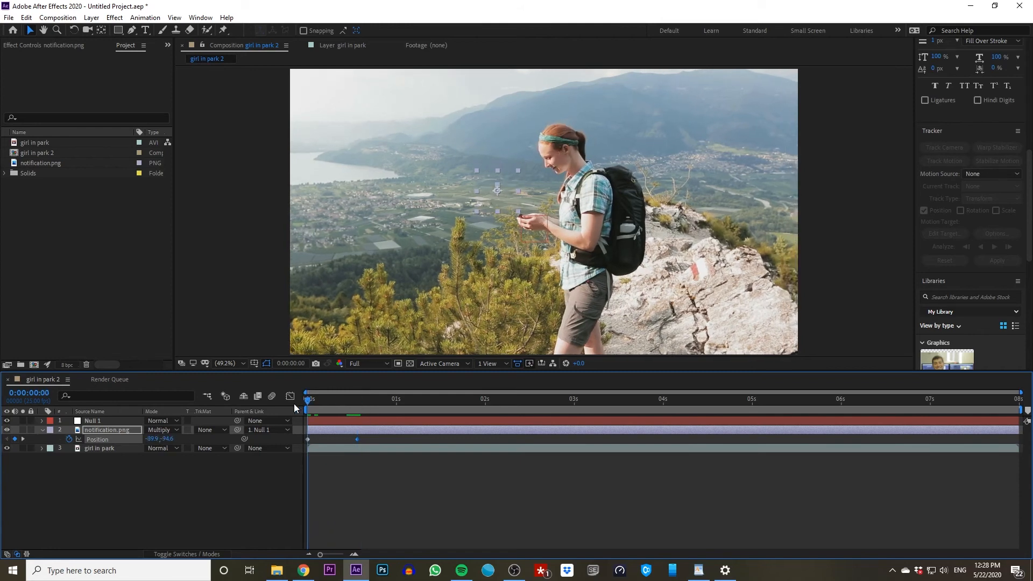
{"action": "key", "text": "space"}
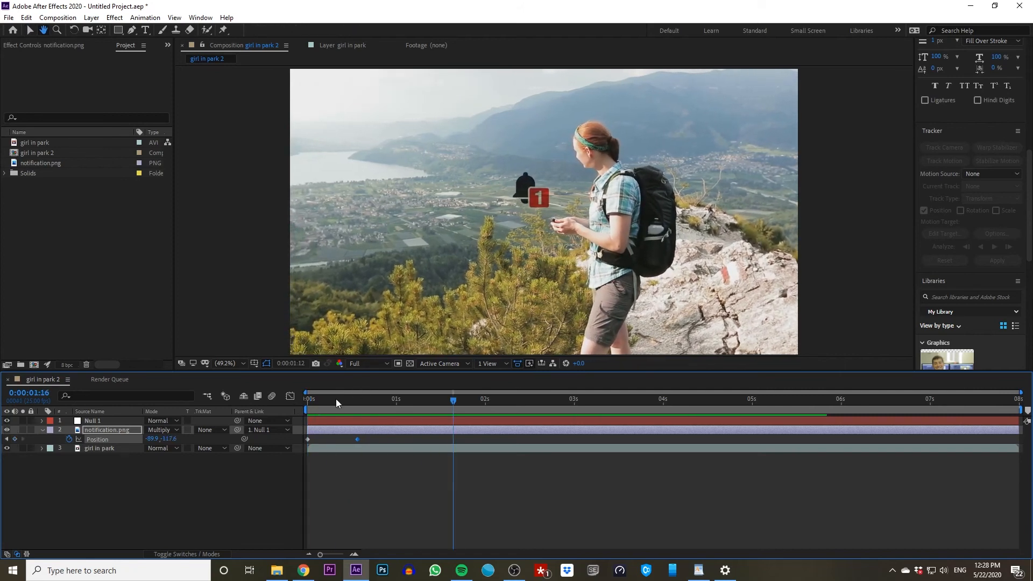
Step: Slow the rise of notification.png by delaying its second Position keyframe a few frames, and preview the animation from the start
{"action": "left_click", "coordinate": [309, 402]}
{"action": "left_click_drag", "start_coordinate": [358, 439], "coordinate": [366, 437]}
{"action": "key", "text": "space"}
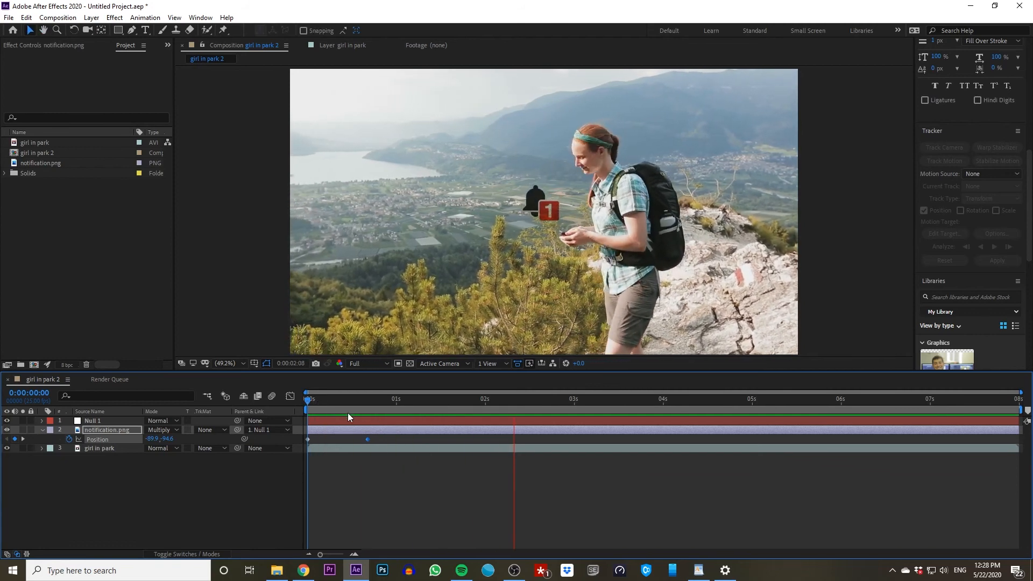
Step: Fade out notification.png with Opacity keyframes of 100% at 0:00:02:20 and 0% at 0:00:03:05, and preview from the start
{"action": "left_click_drag", "start_coordinate": [503, 413], "coordinate": [556, 408]}
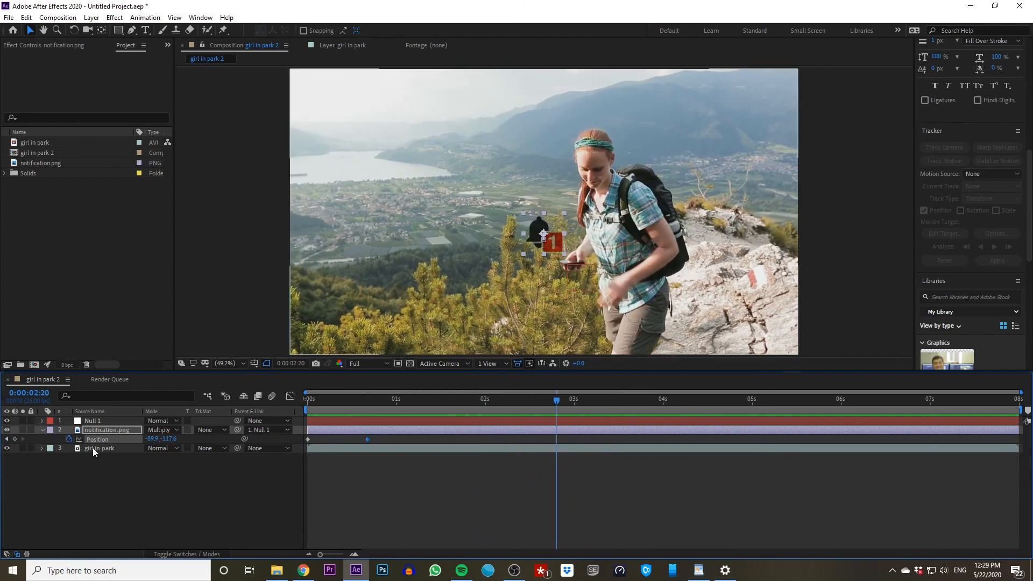
{"action": "key", "text": "t"}
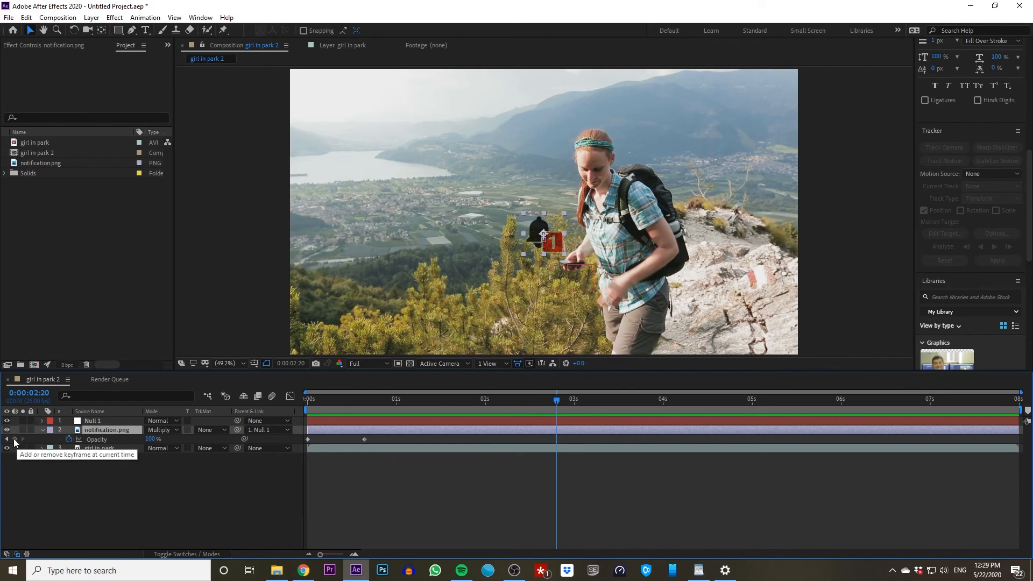
{"action": "left_click_drag", "start_coordinate": [557, 400], "coordinate": [592, 403]}
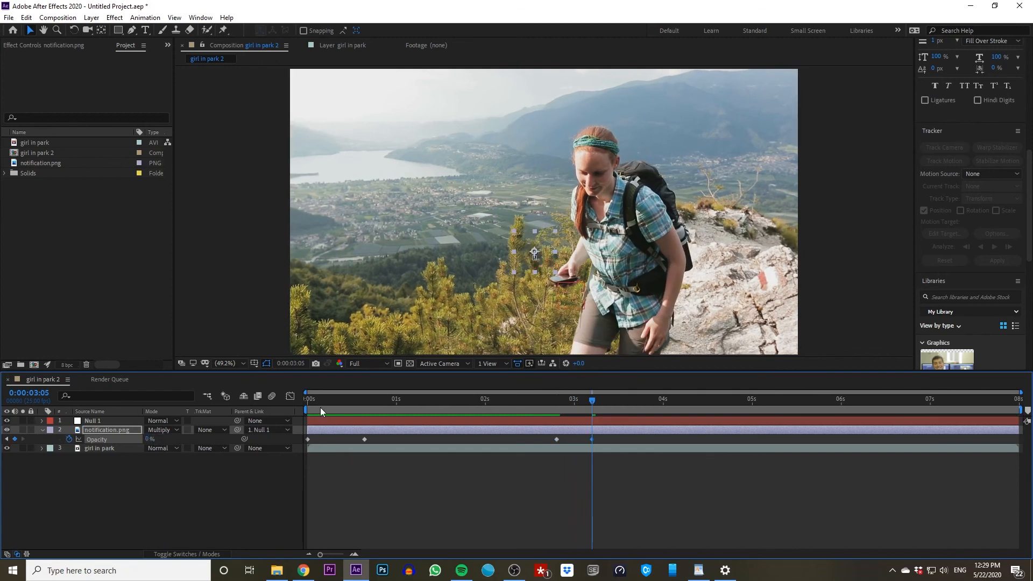
{"action": "left_click_drag", "start_coordinate": [319, 399], "coordinate": [273, 402]}
{"action": "key", "text": "space"}
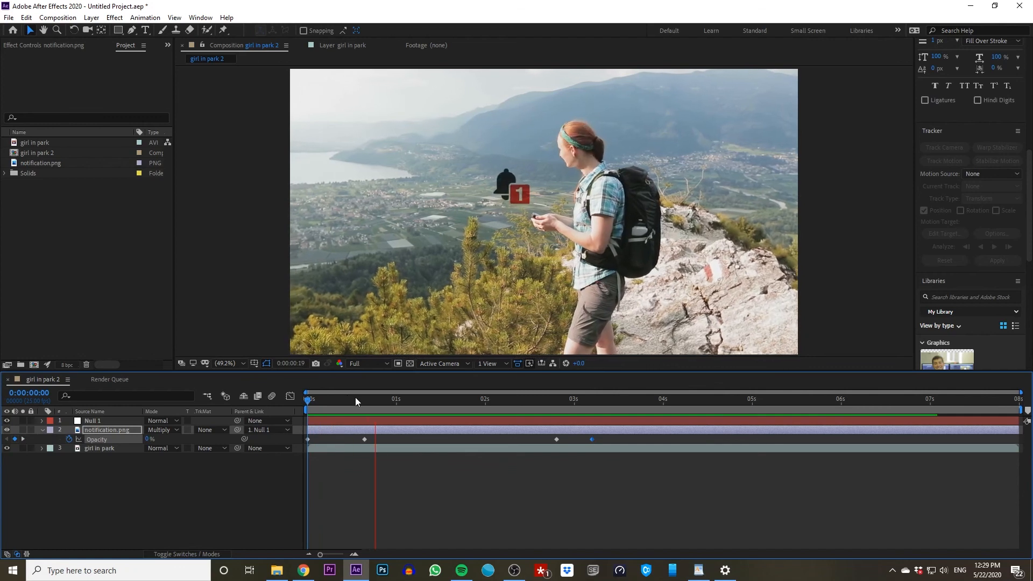